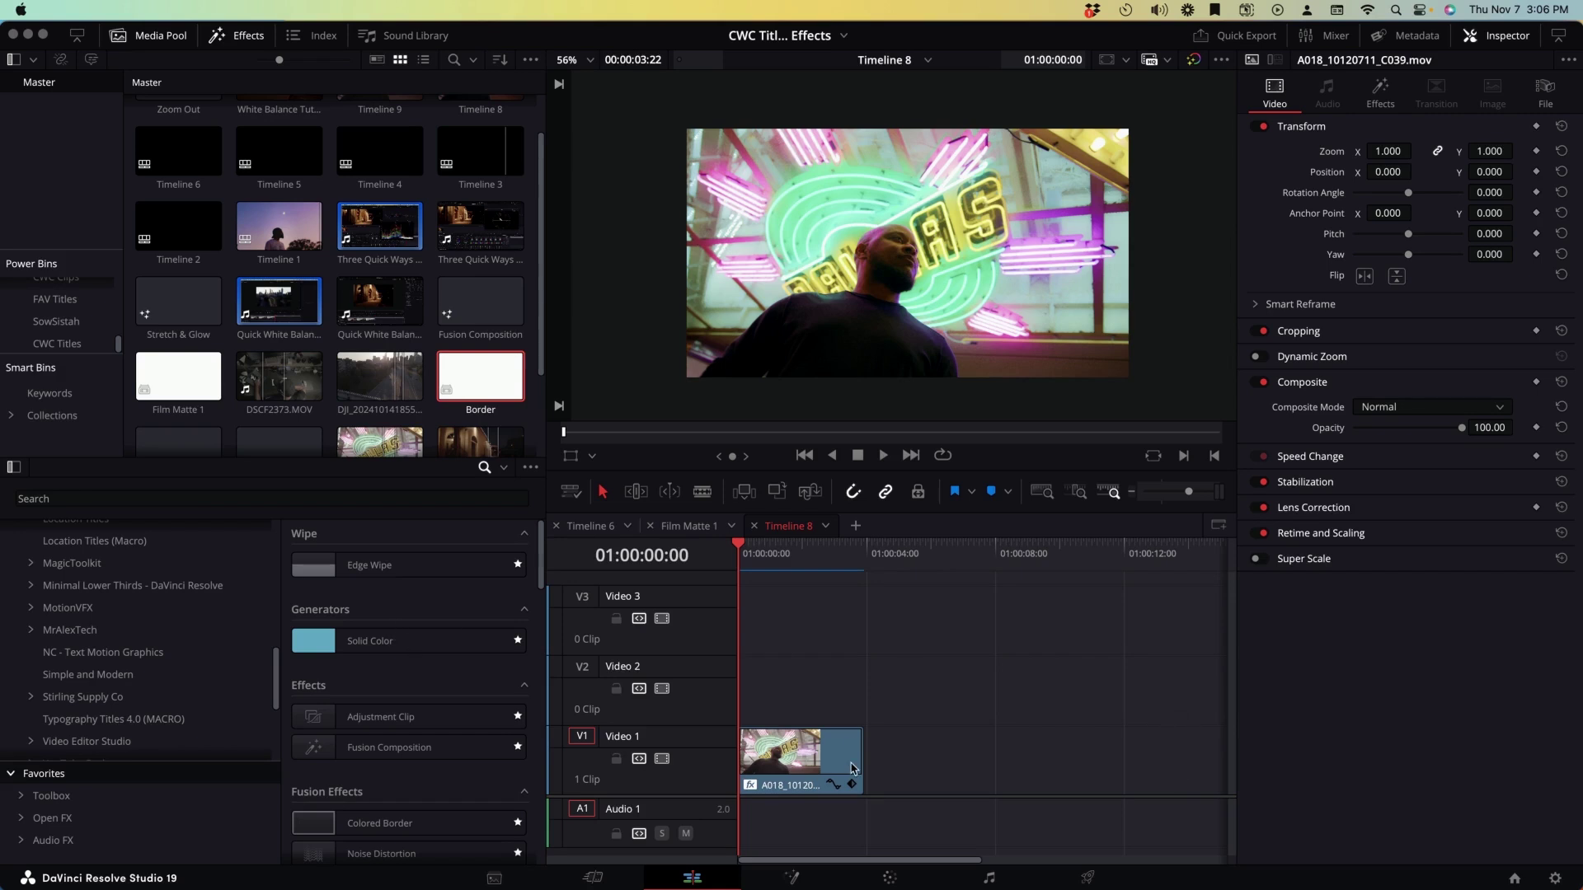
- Place a white Solid Color on V2, trimmed to the neon clip, with an Adjustment Clip on V3
left_click_drag(314, 652, 746, 691)
left_click_drag(902, 695, 863, 695)
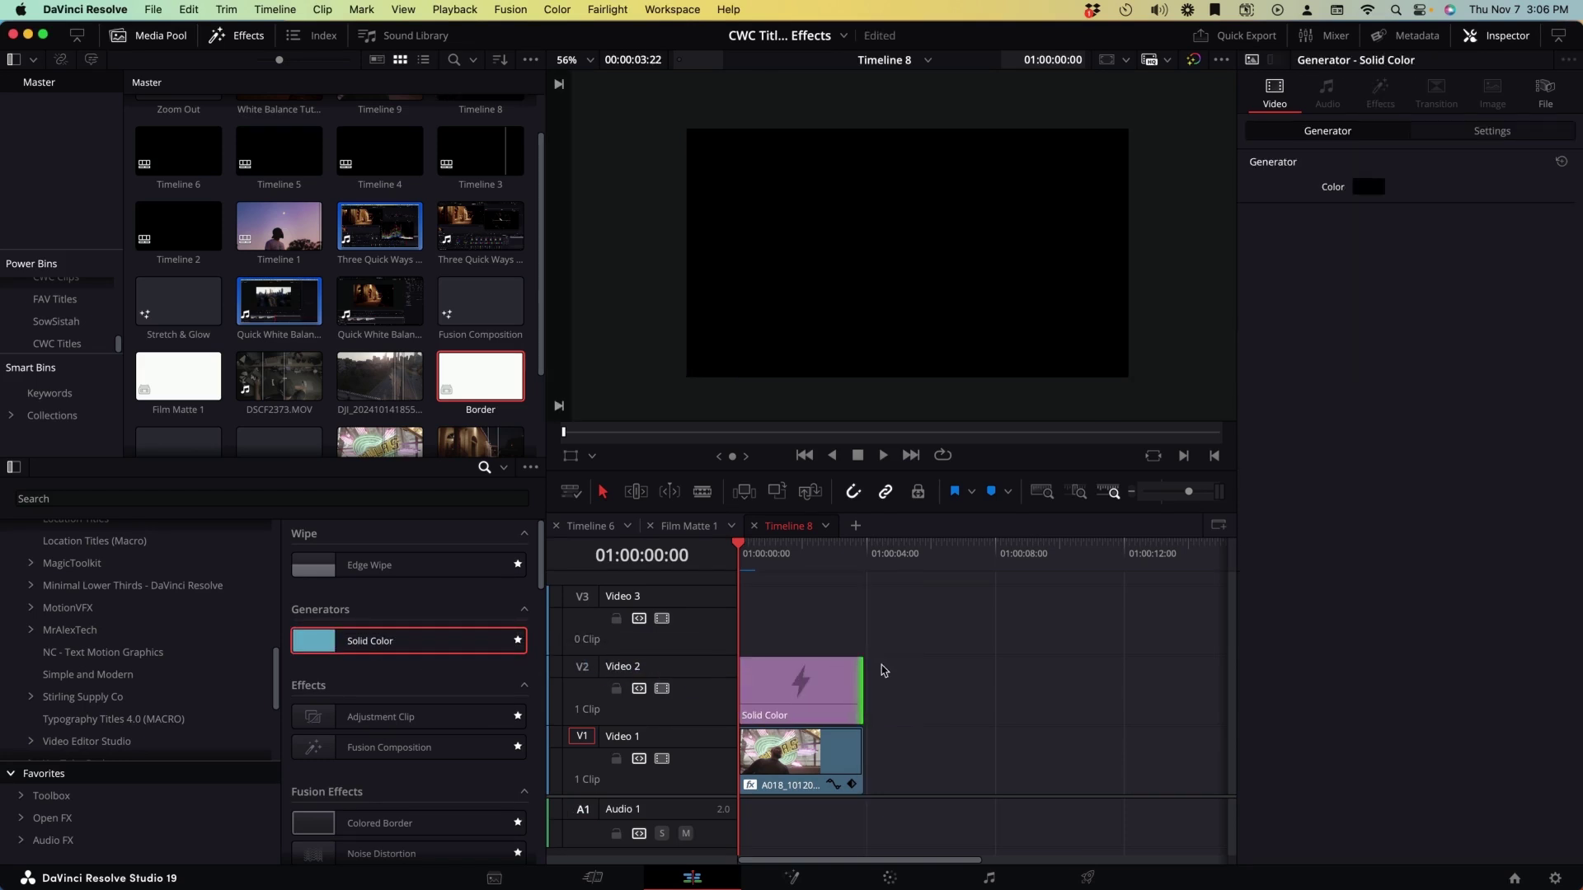
left_click(1368, 187)
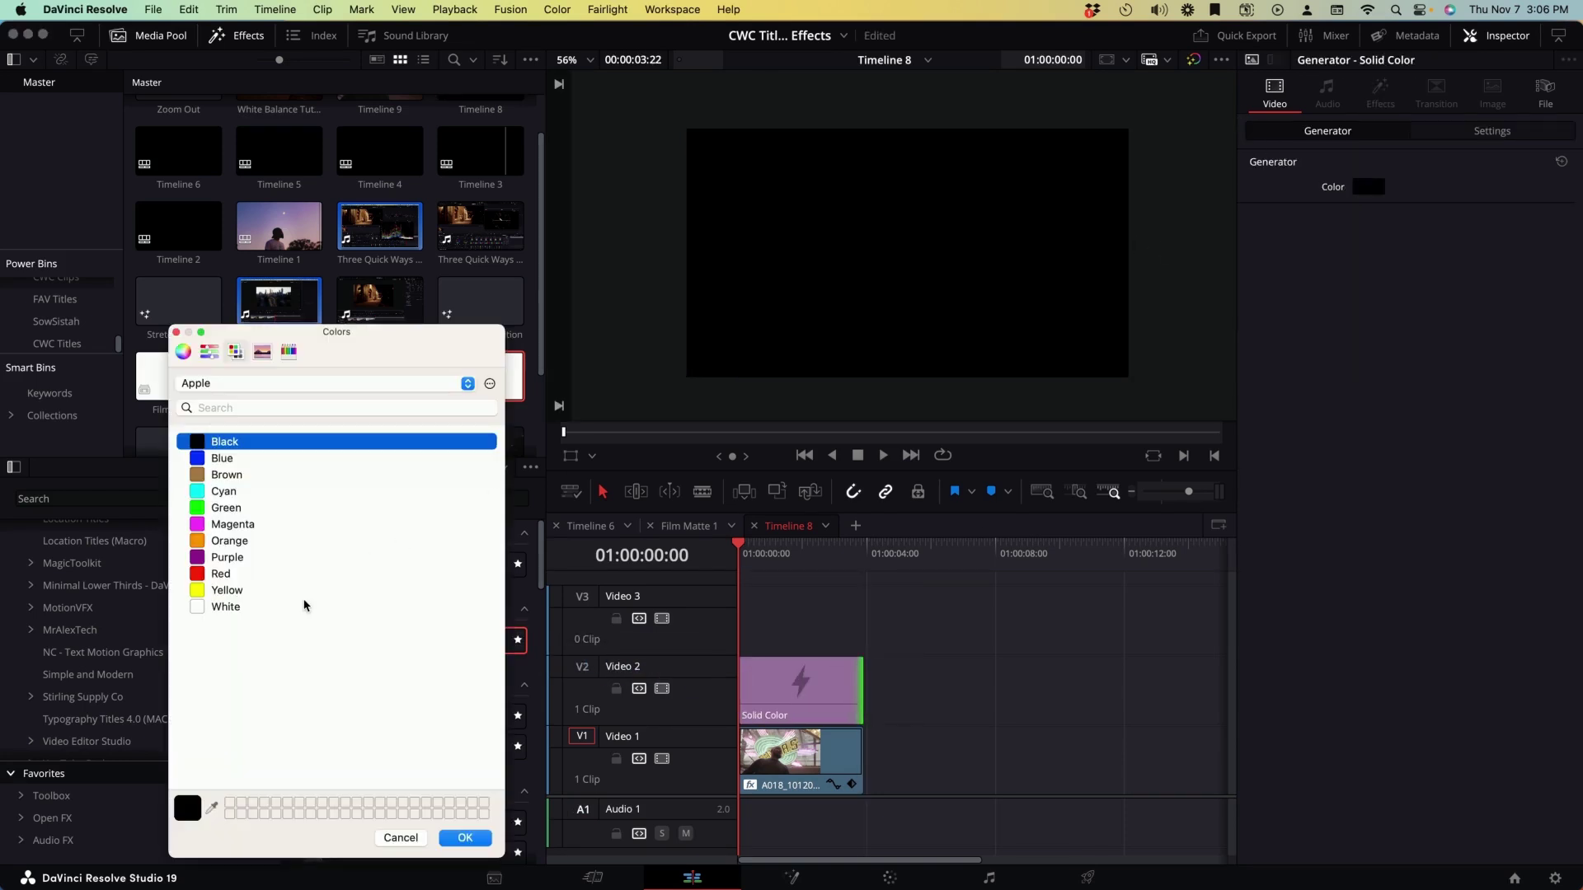
double_click(228, 608)
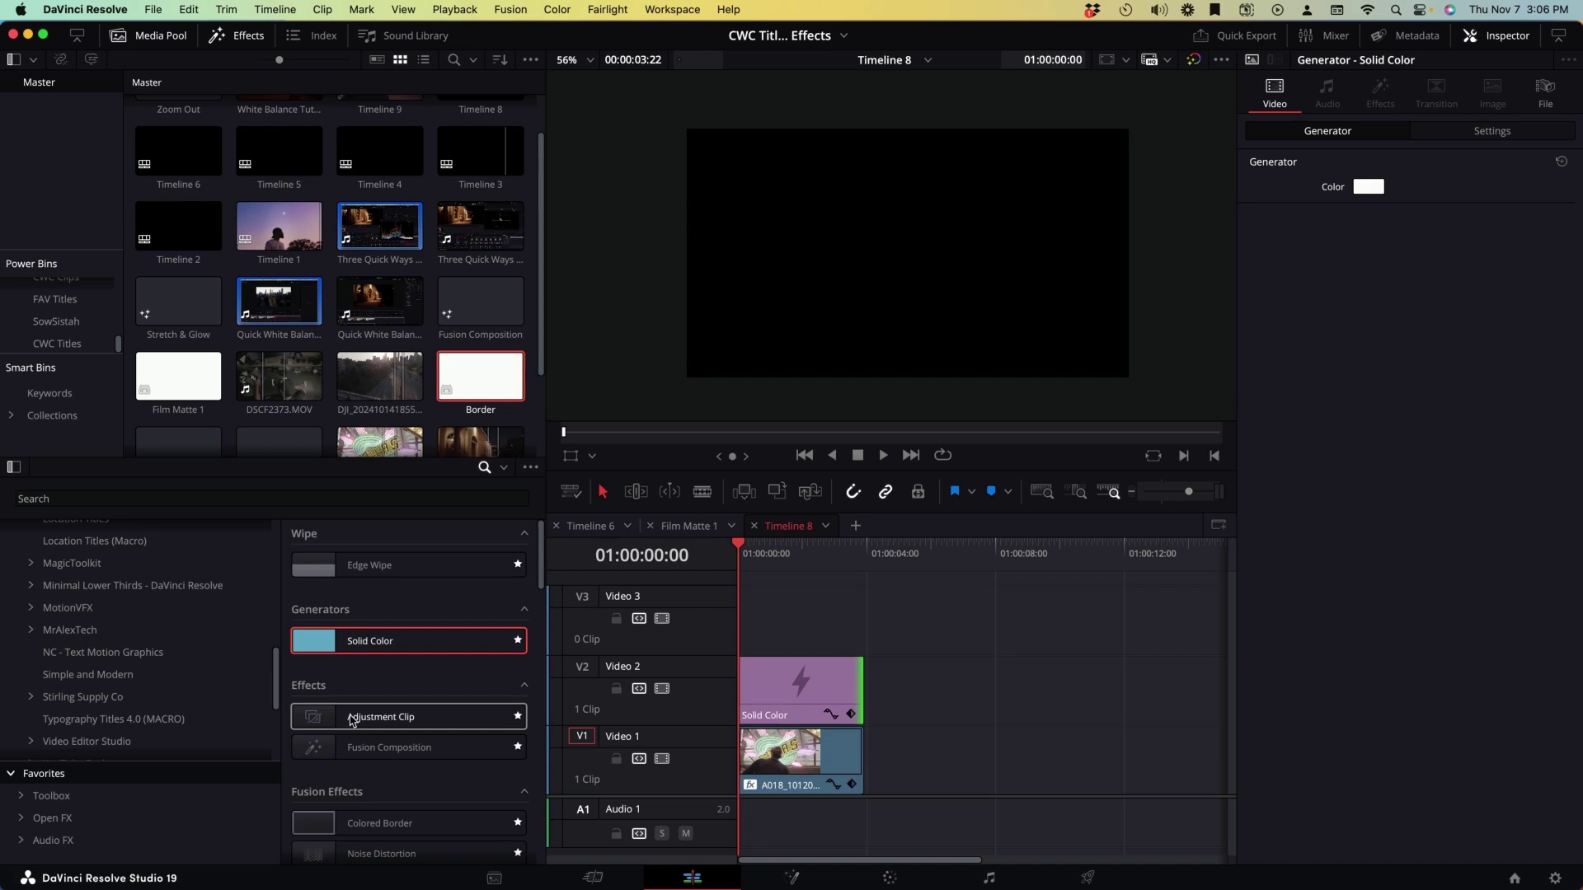
left_click_drag(330, 722, 903, 629)
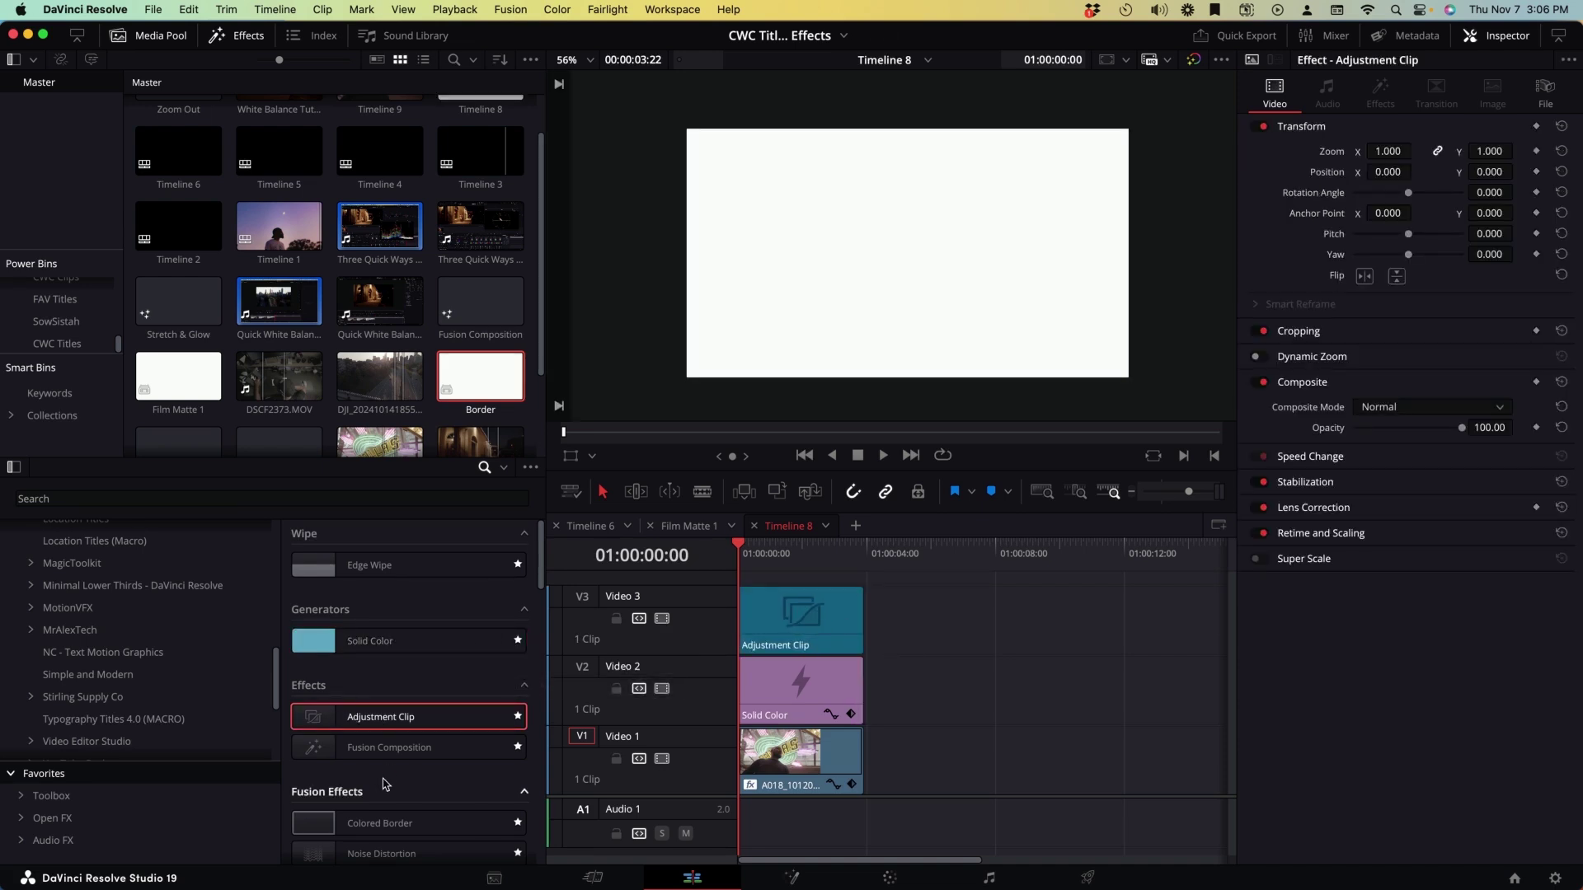
- Add a black Colored Border to the adjustment clip: Soft Edge 0.0031, Corner Radius 0.22, Border Width -0.031
left_click_drag(379, 816, 758, 625)
left_click(1436, 279)
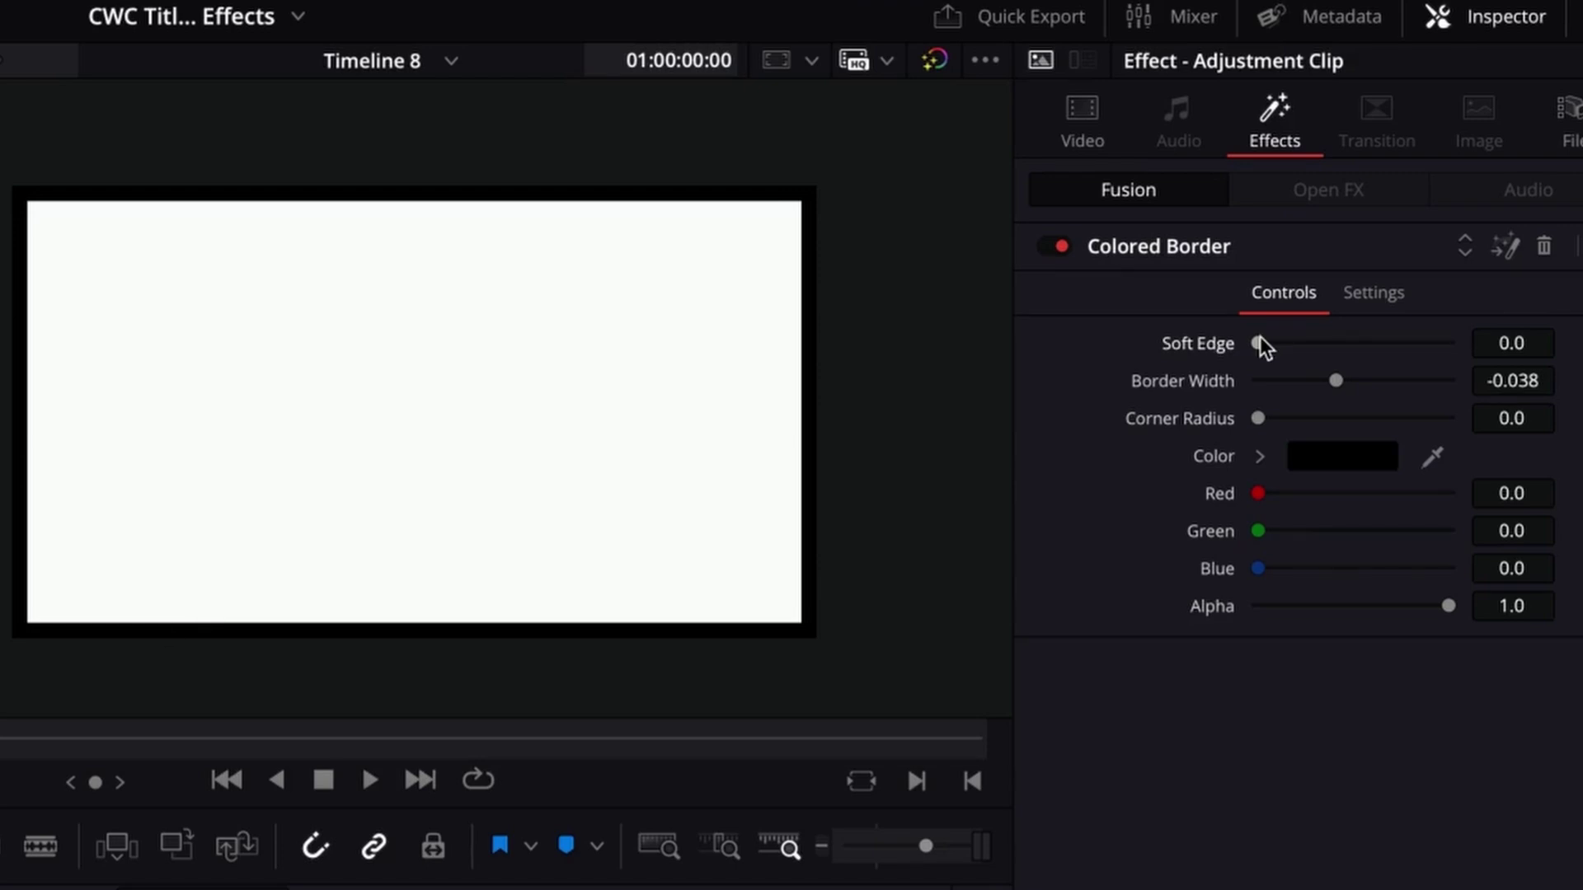
left_click_drag(1260, 341, 1263, 341)
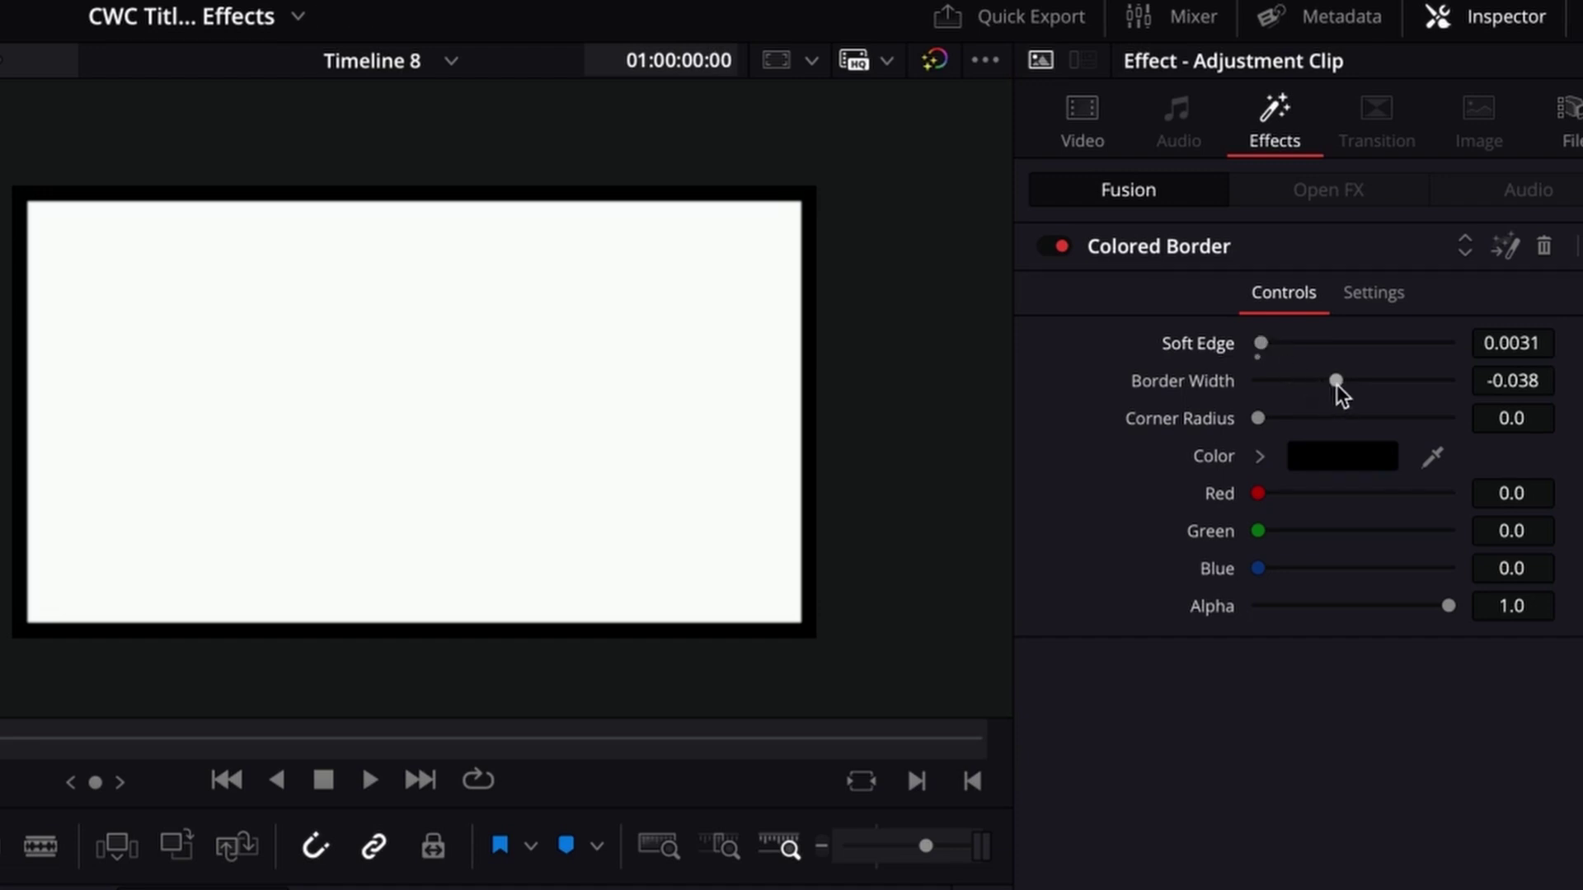
left_click_drag(1338, 383, 1324, 382)
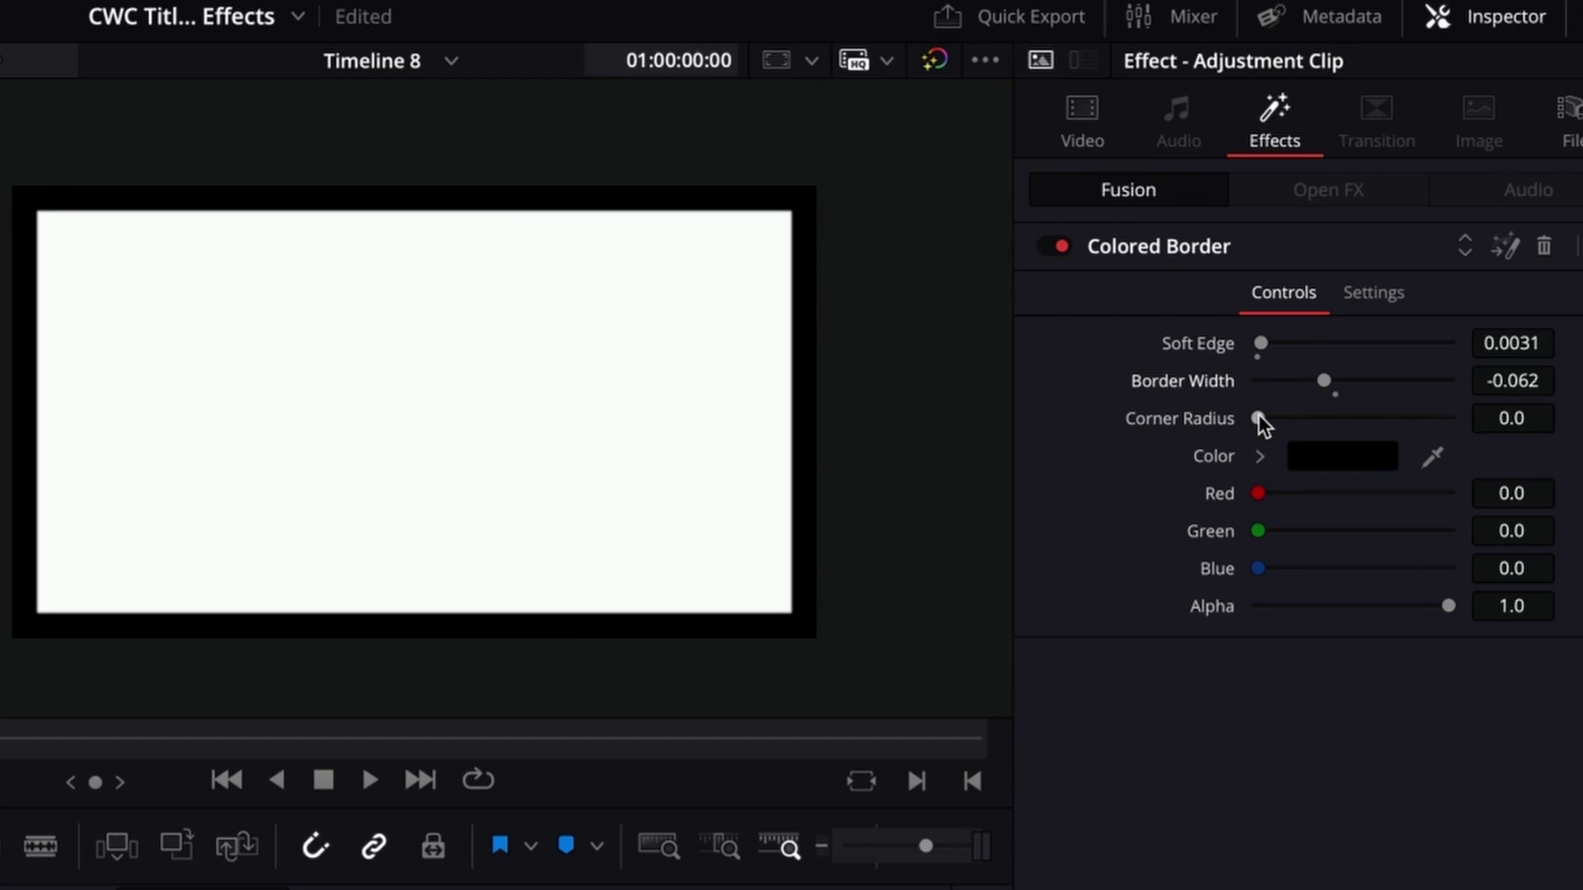
left_click_drag(1259, 418, 1340, 381)
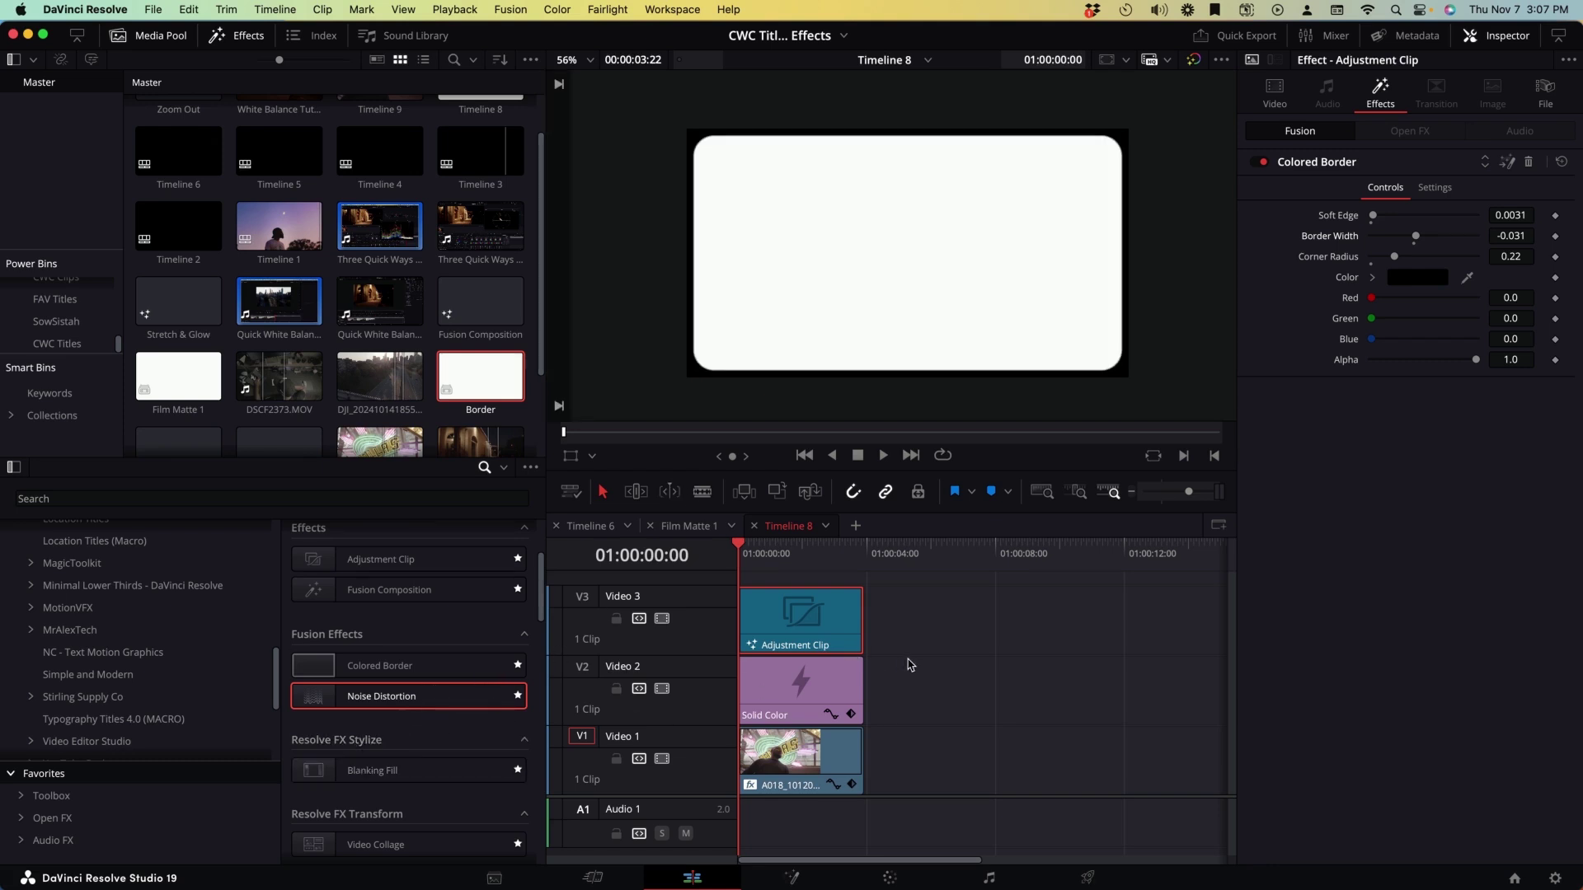
- Apply Noise Distortion to the adjustment clip with Refraction Strength about 0.042 and Contrast 1.63
left_click_drag(355, 697, 774, 645)
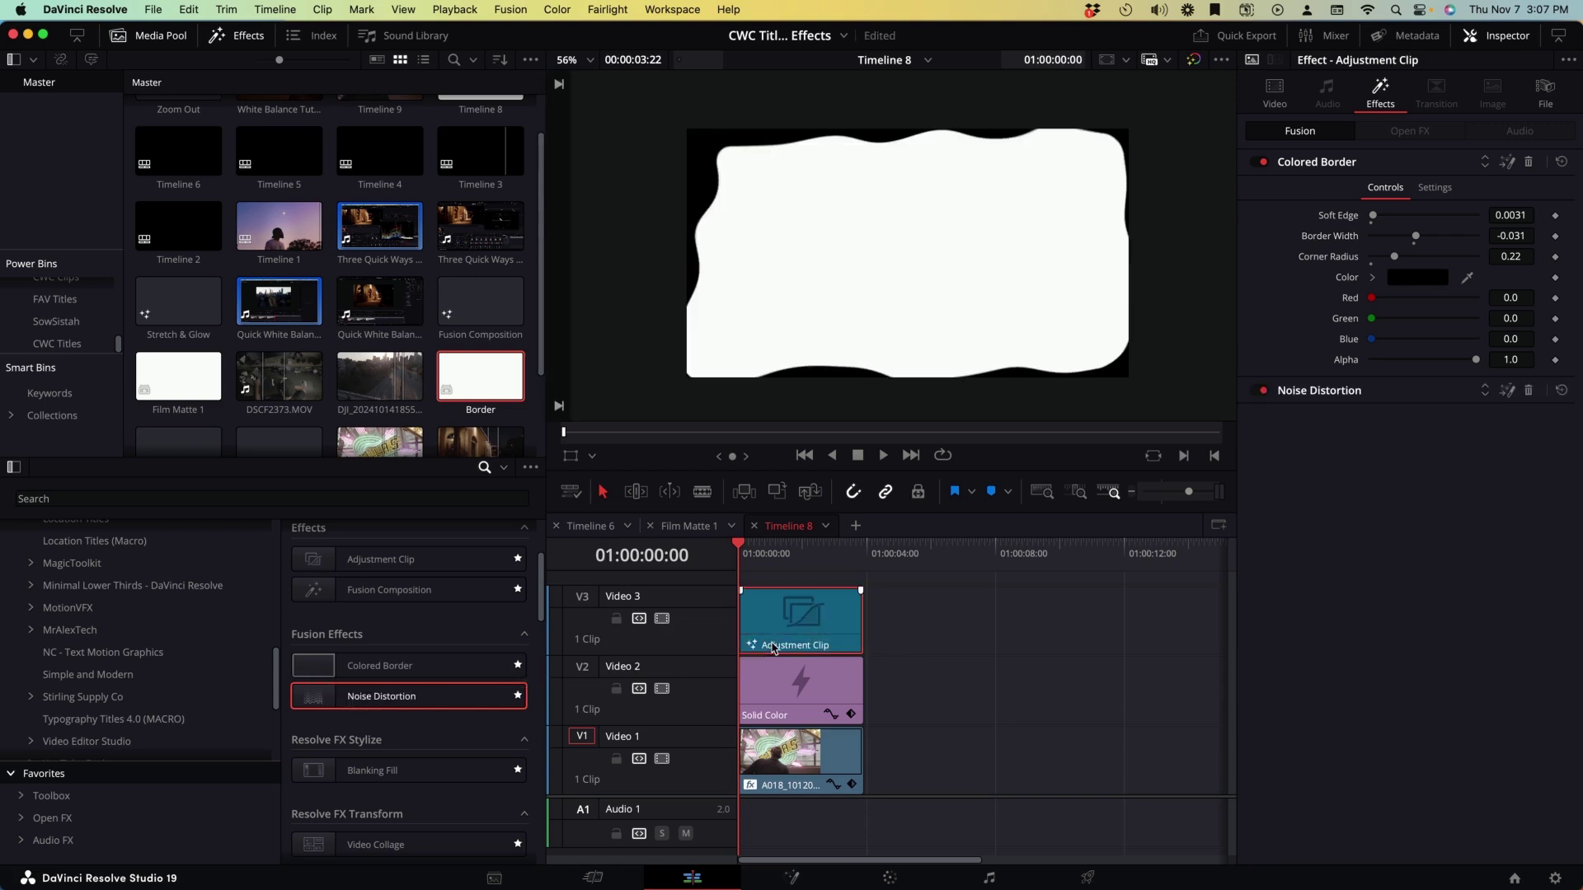
left_click(1360, 389)
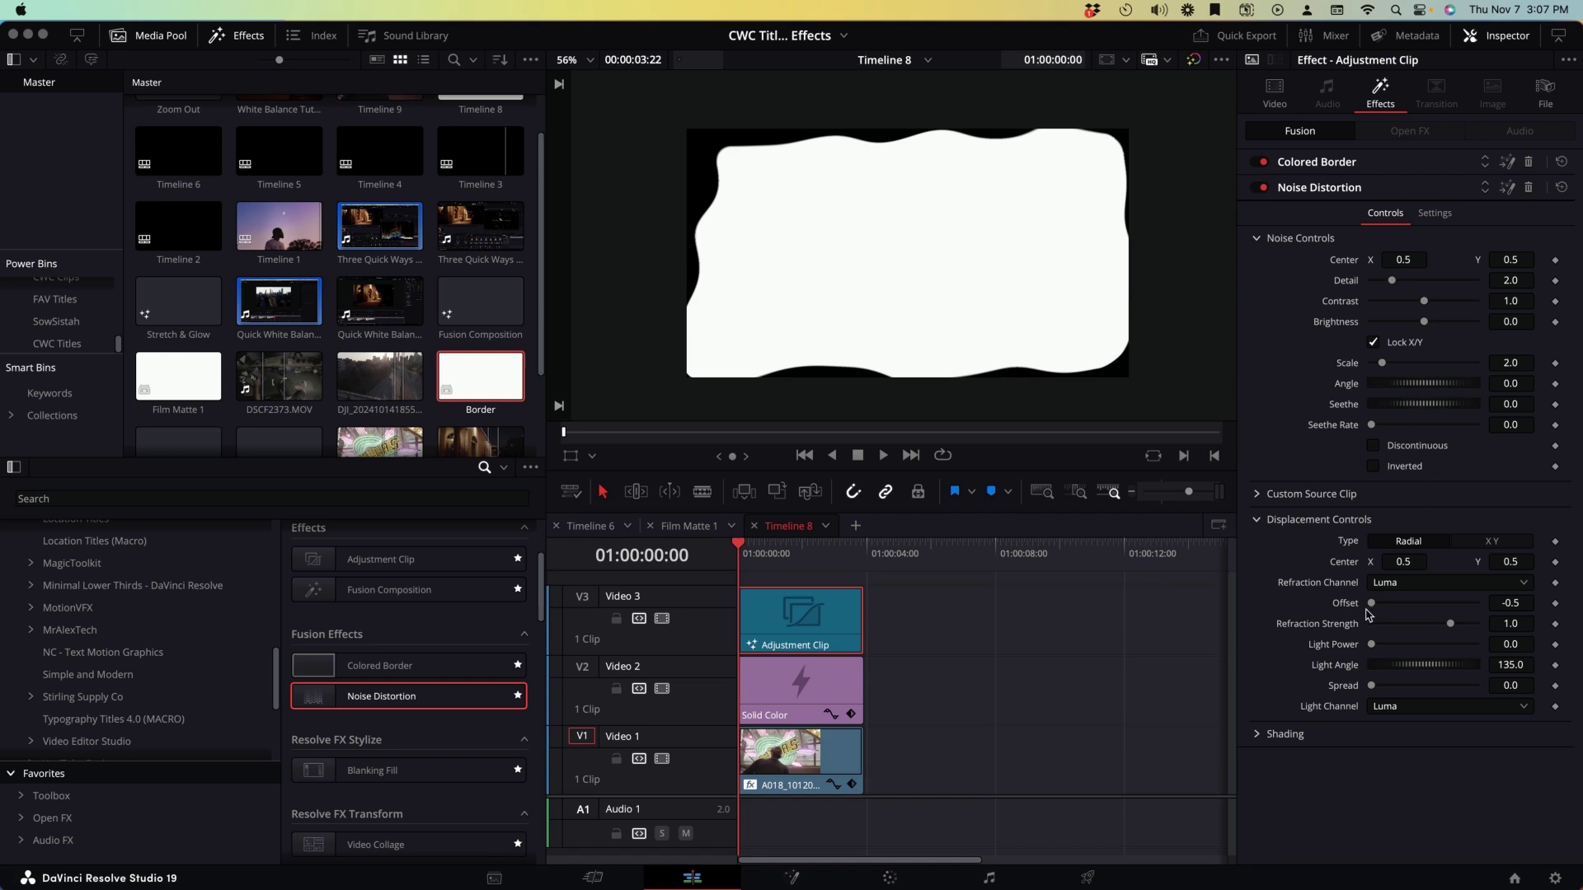
left_click_drag(1449, 626, 1423, 629)
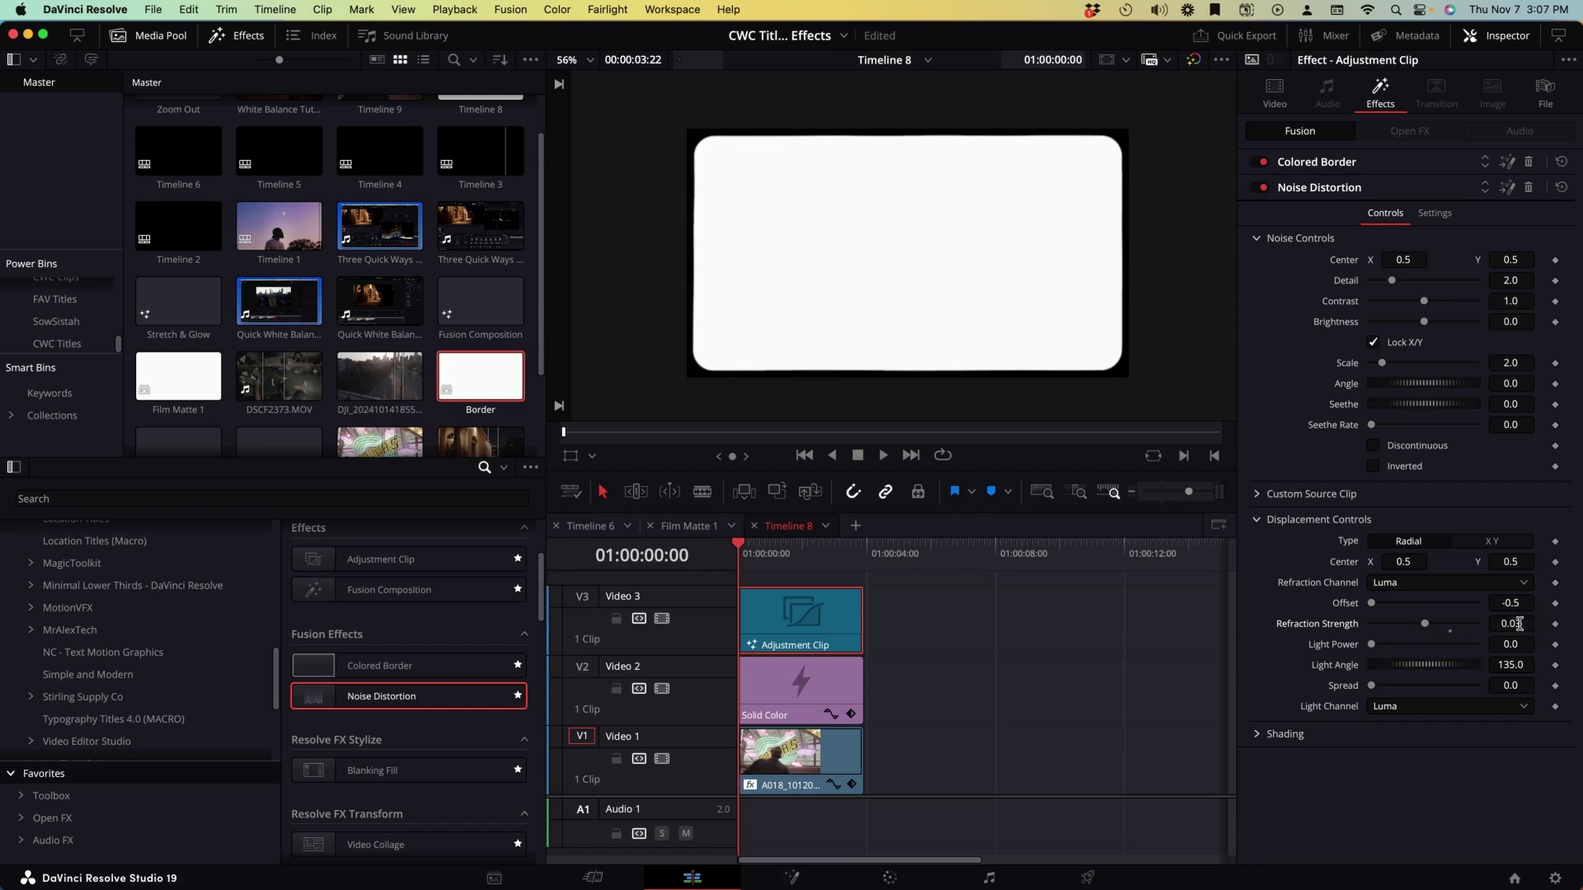
left_click_drag(1423, 301, 1431, 309)
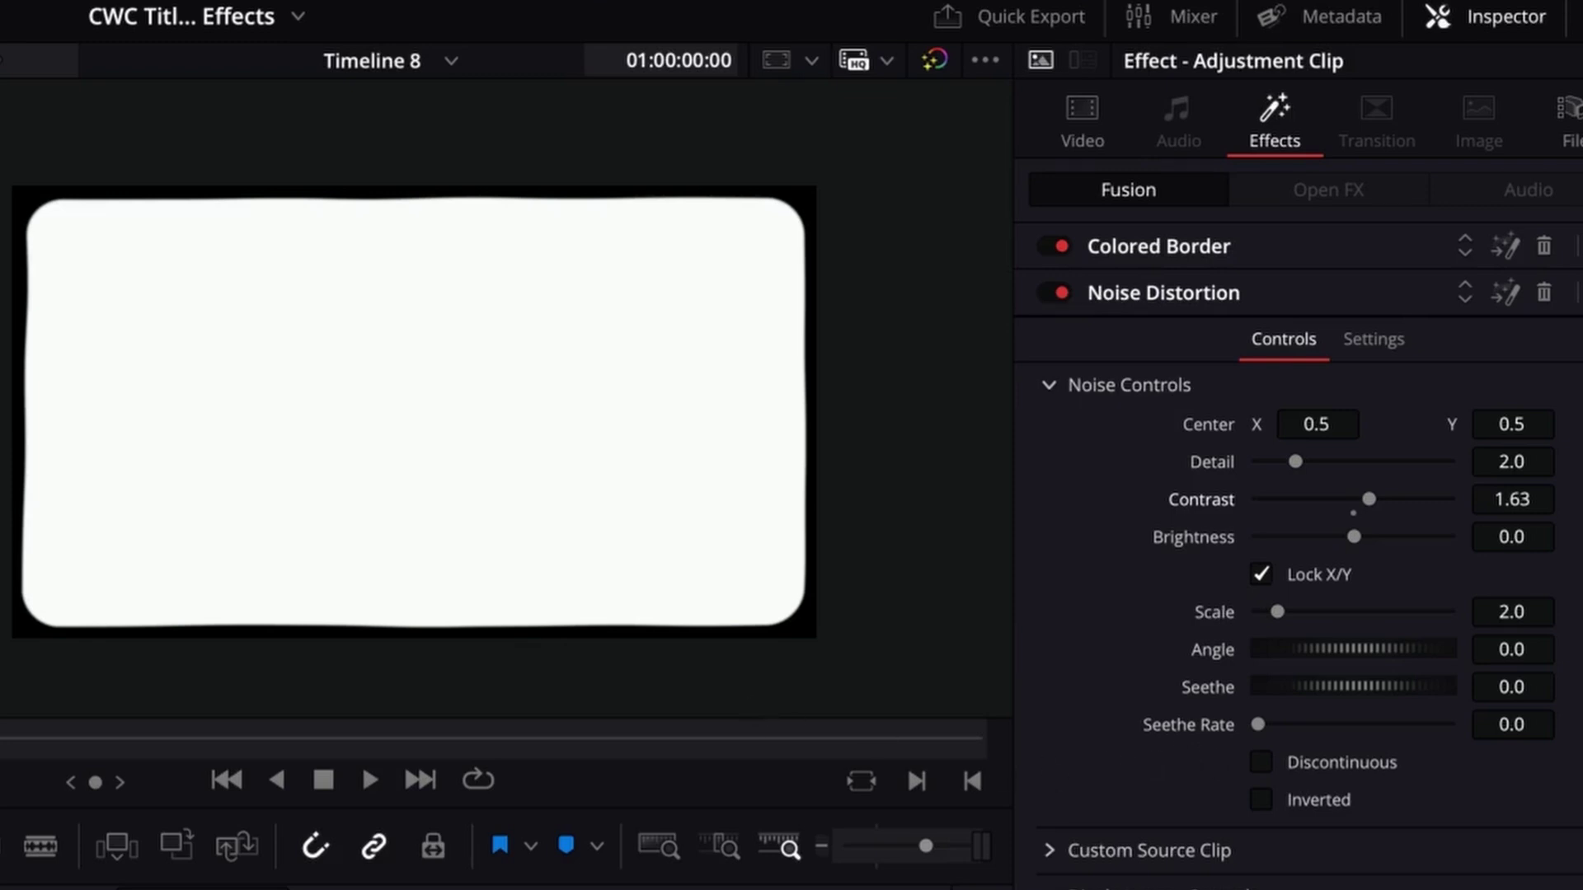
- Set Seethe Rate to 0.063 and preview the wobbling border from the start
key("space")
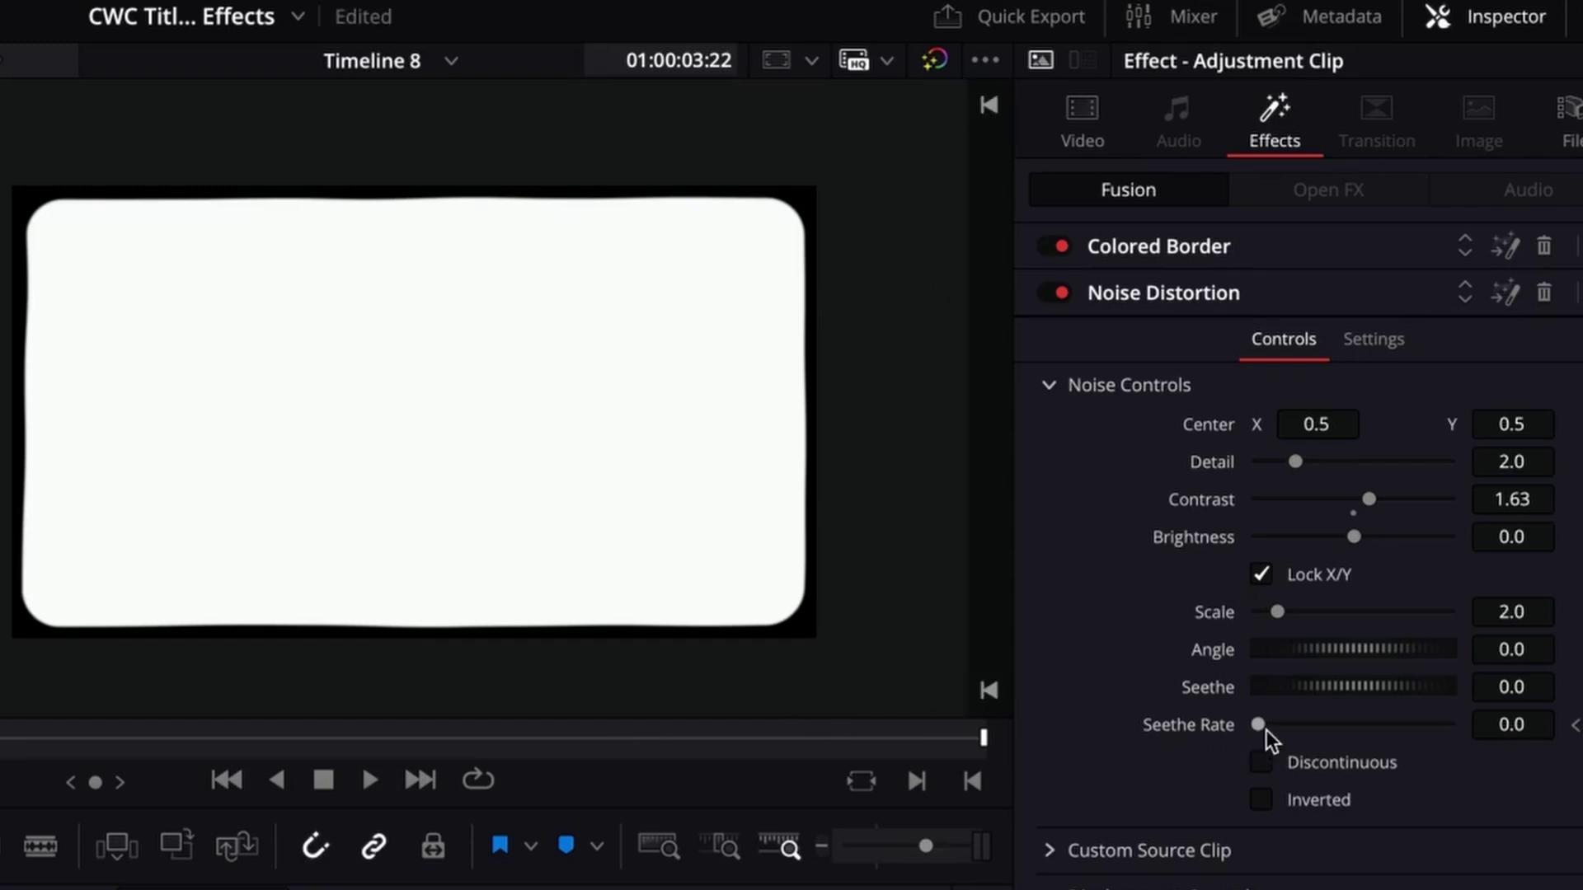
left_click_drag(1258, 726, 1270, 729)
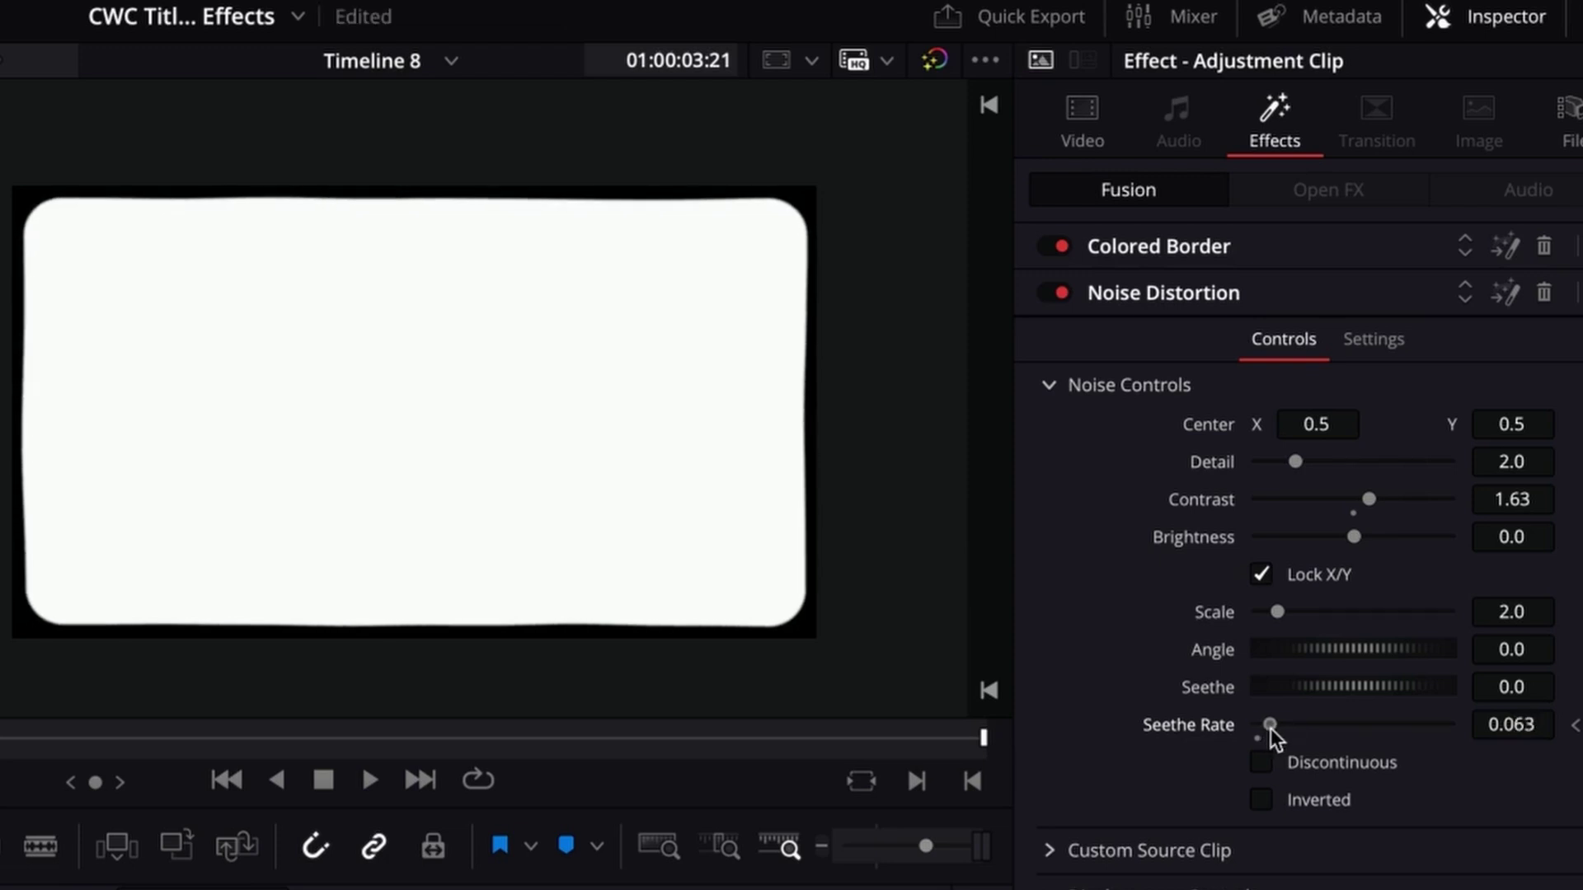
key("Up")
key("Home")
key("space")
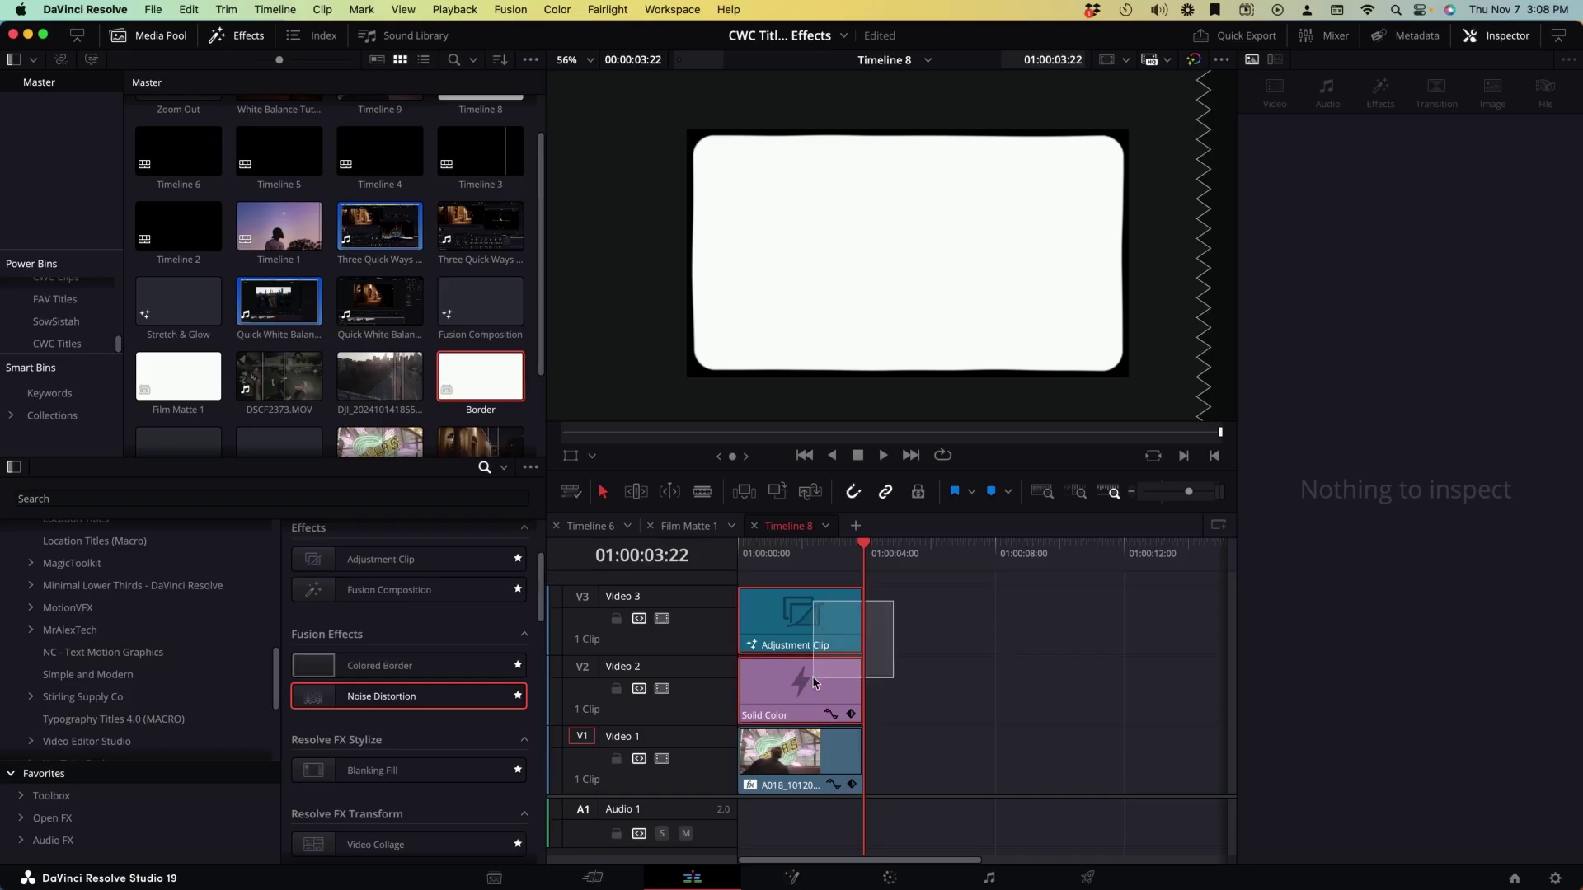
- Combine the V2 and V3 border clips into a compound clip named 'Border'
left_click(800, 635)
right_click(767, 632)
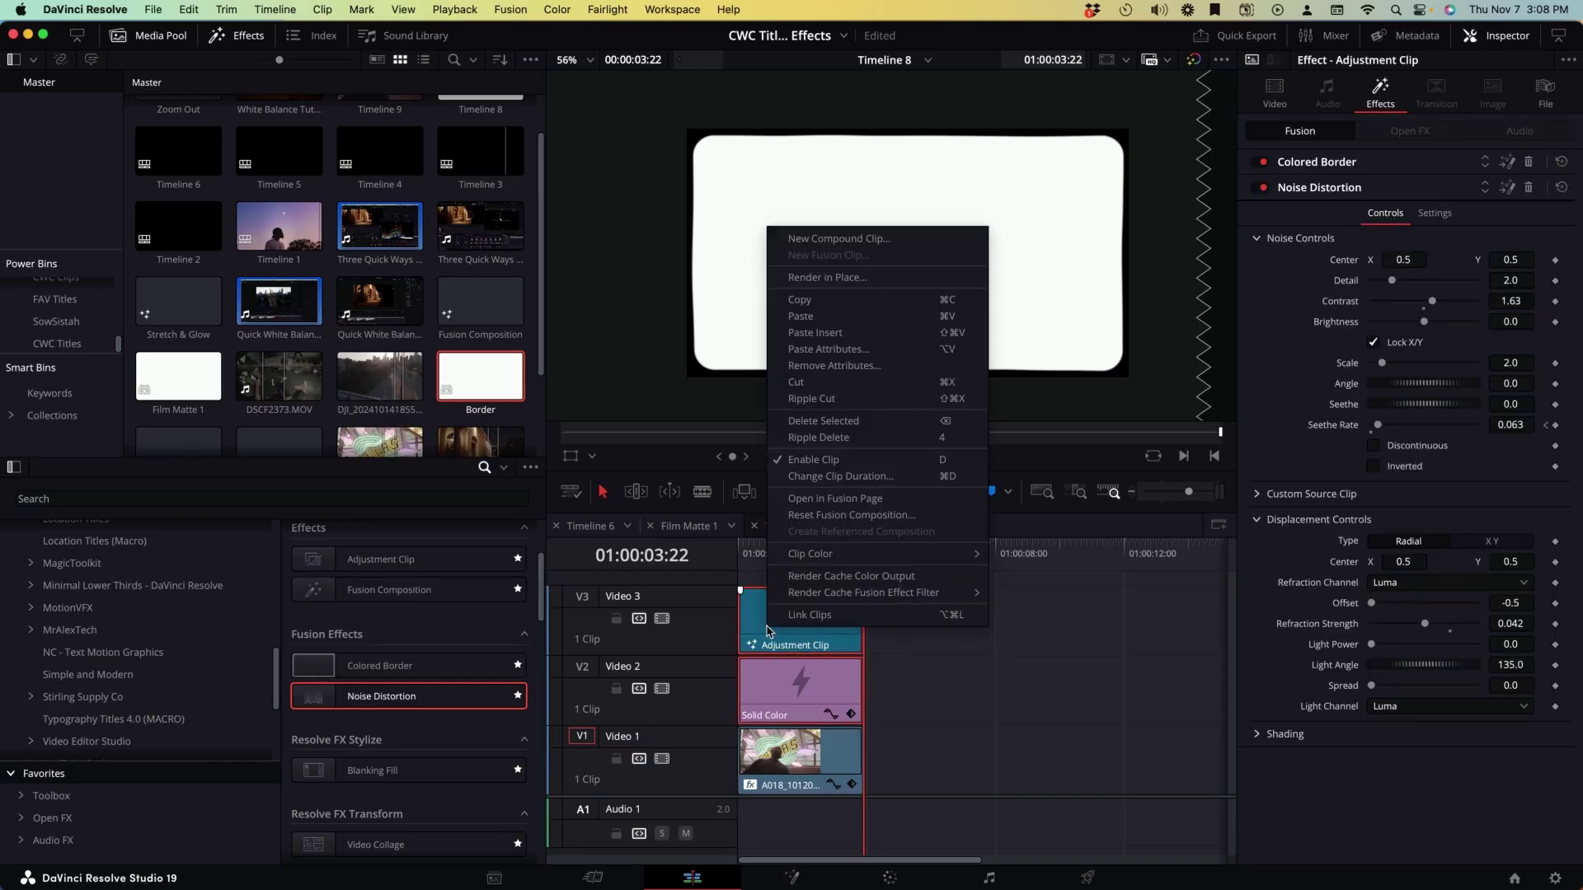
left_click(840, 239)
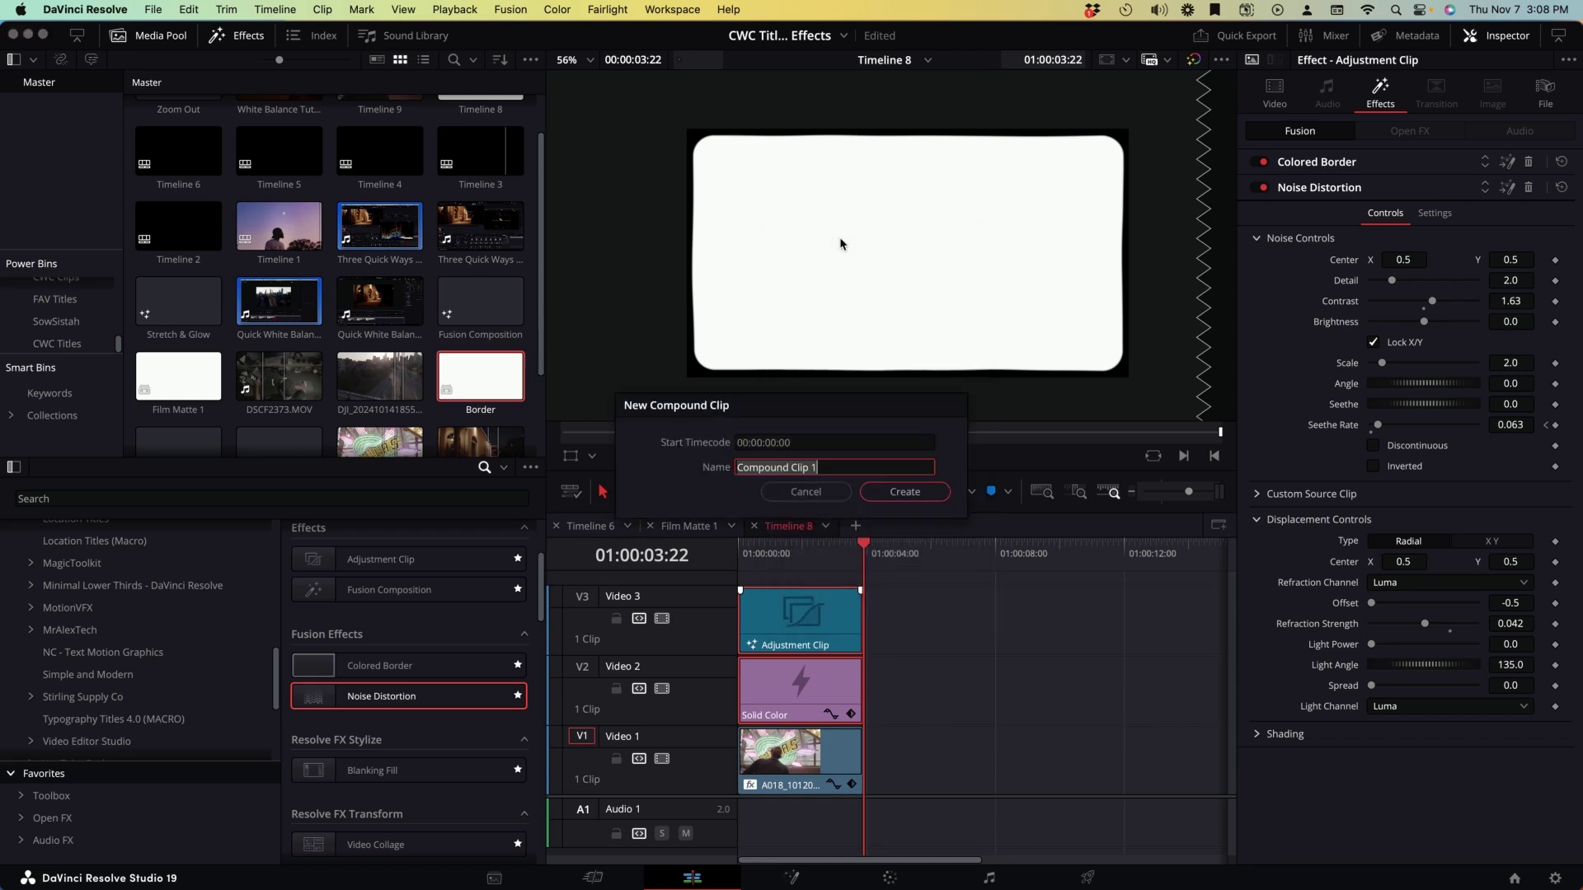
type("Border")
key("Return")
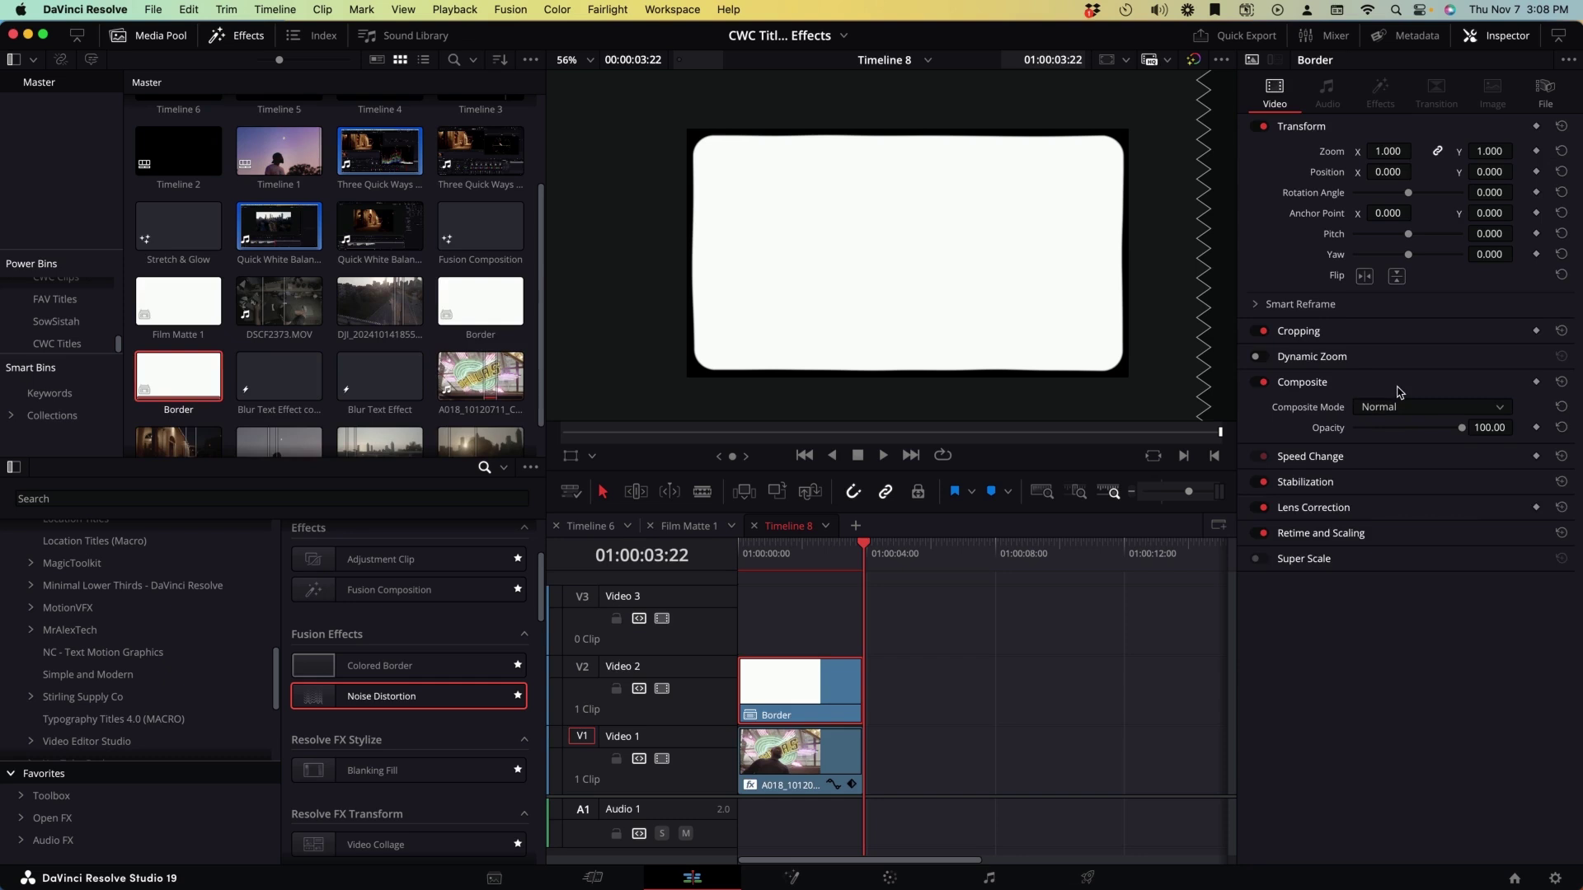
- Set the Border clip's Composite Mode to Overlay over the neon footage
left_click(1395, 406)
scroll(1396, 495, "down", 5)
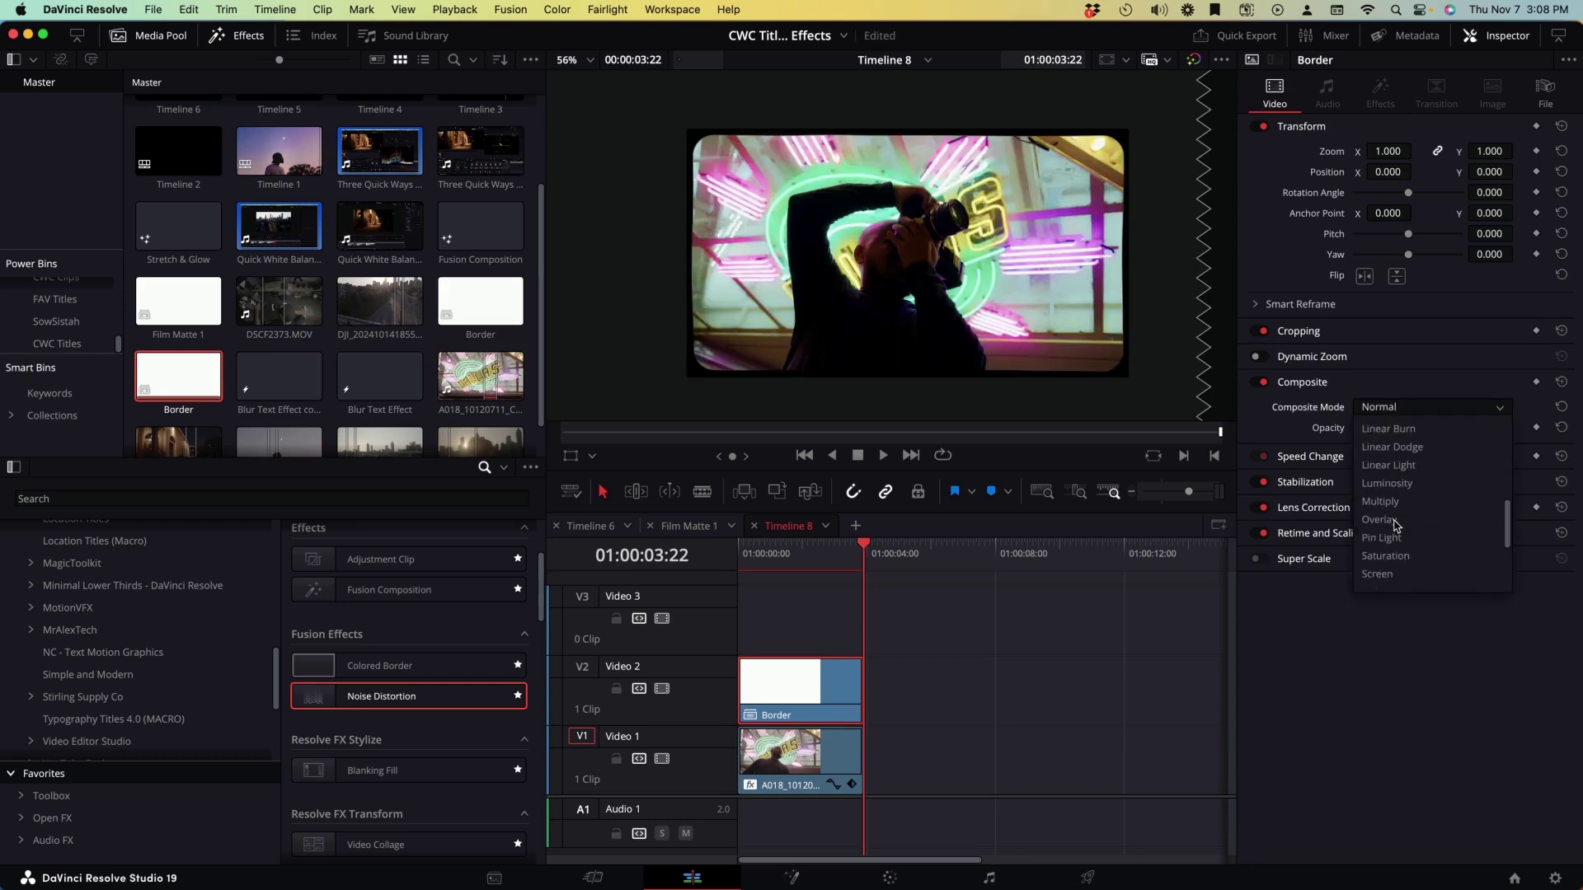
left_click(1394, 521)
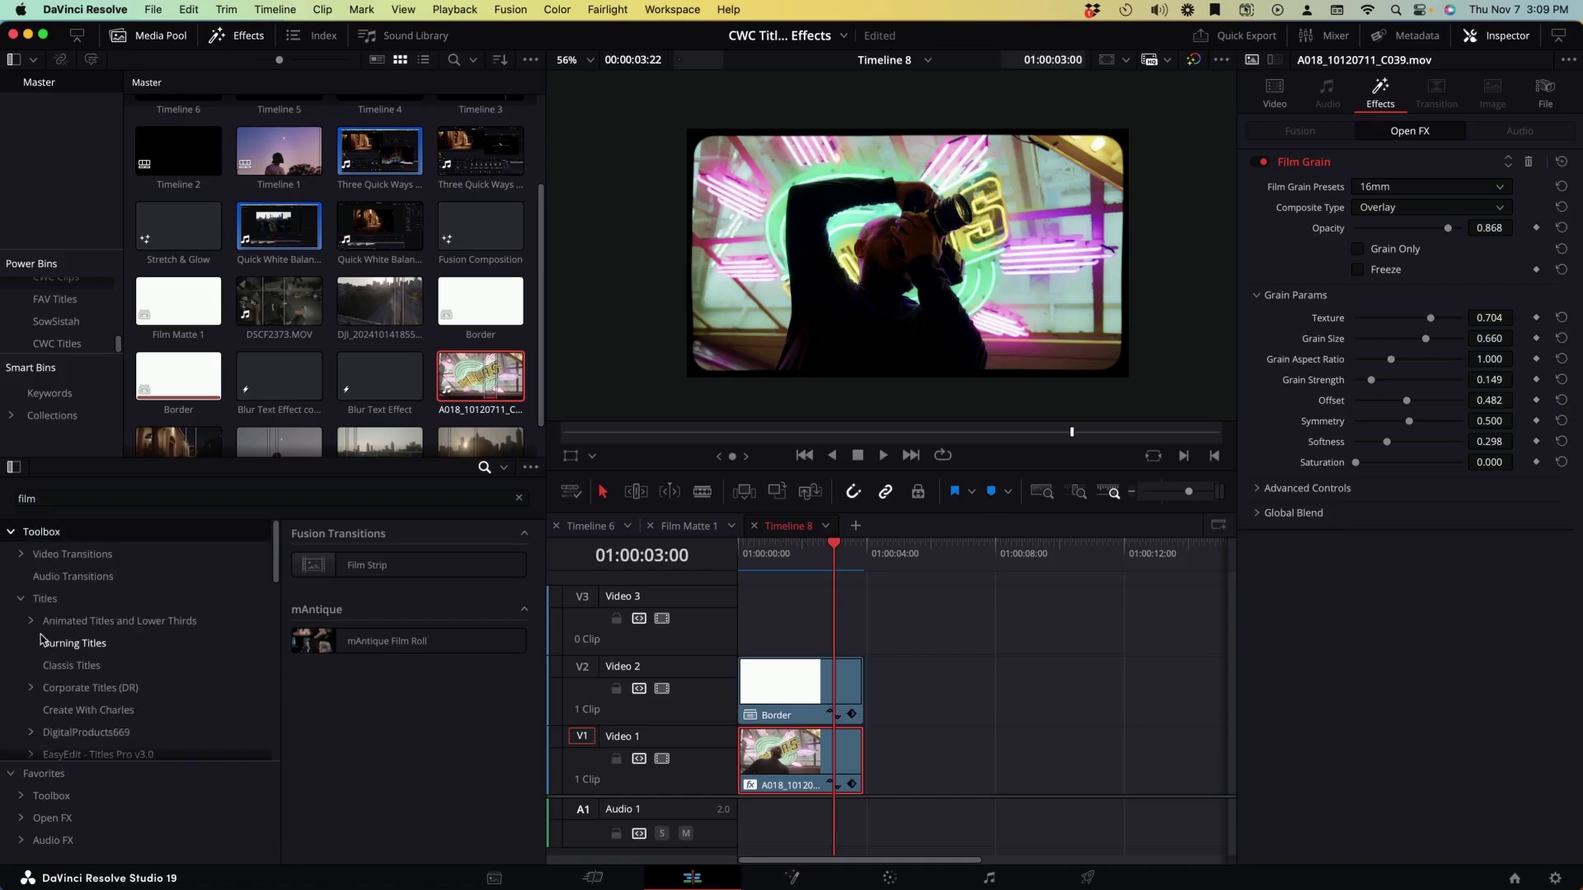
left_click(20, 599)
- Apply the Film Grain effect to the neon clip on V1
left_click(37, 665)
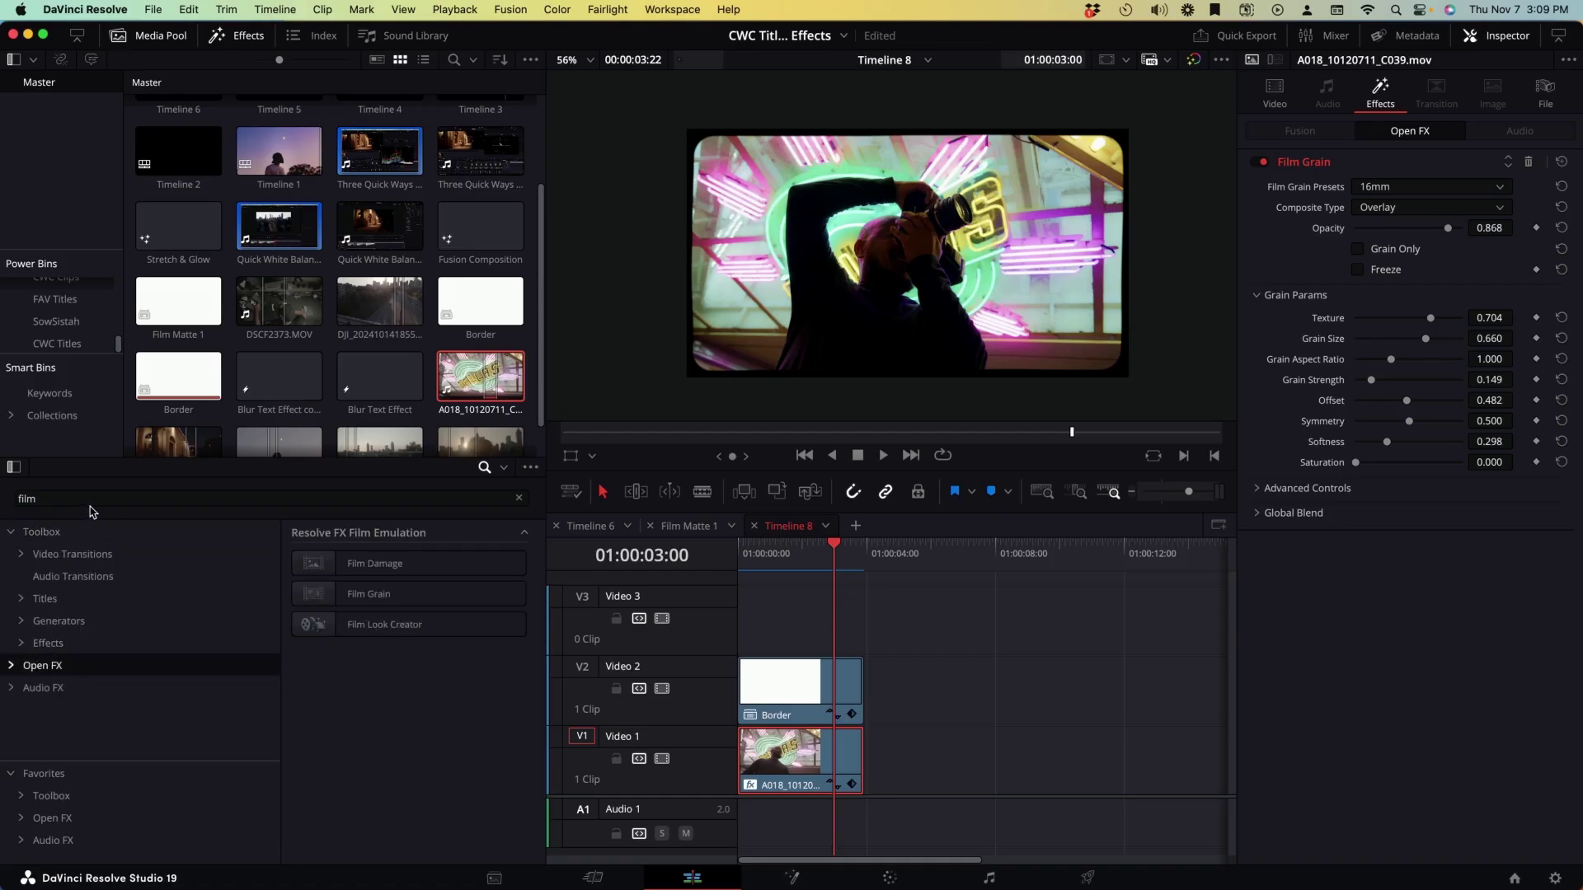
left_click_drag(337, 597, 365, 615)
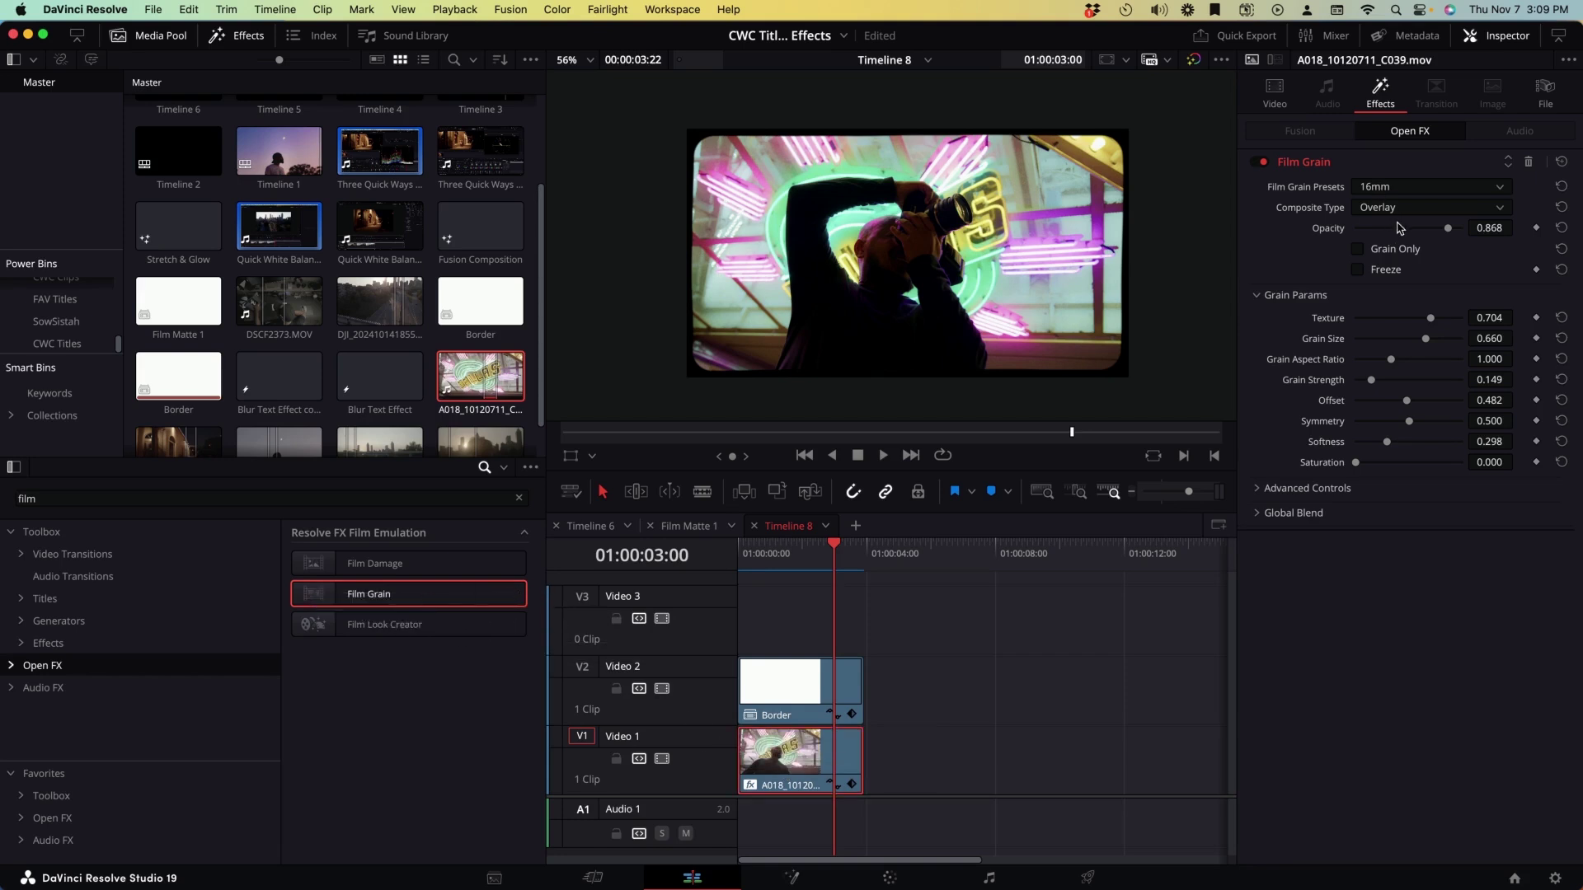
scroll(1086, 218, "up", 5)
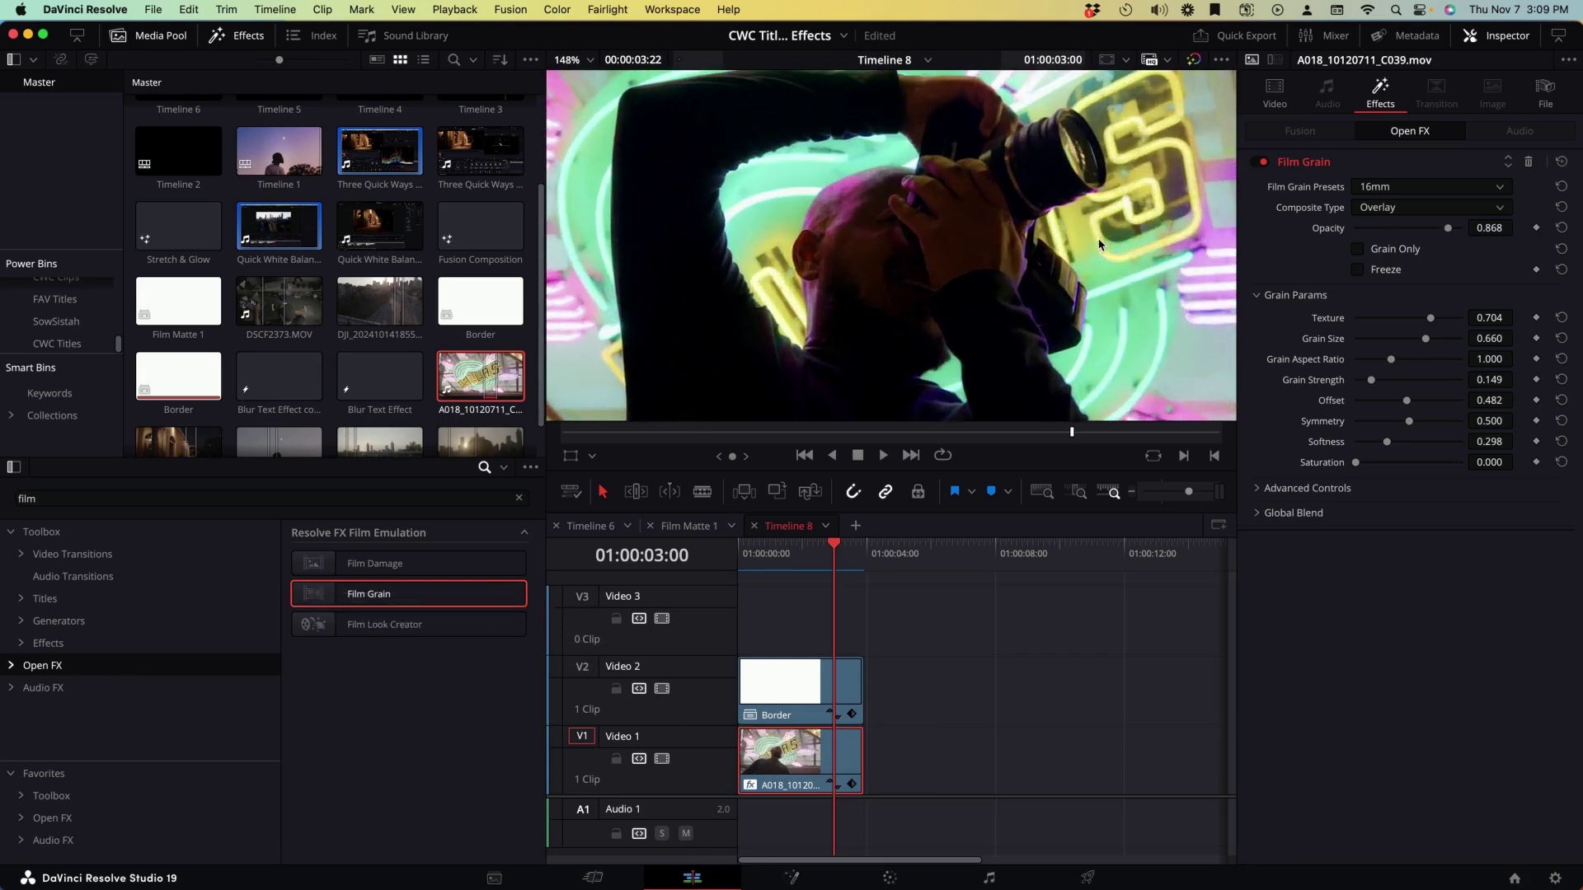
- Tune the film grain to Opacity 0.891, Grain Size 0.729 and Softness 0.217
mouse_move(1449, 231)
left_mouse_down()
mouse_move(1407, 230)
mouse_move(1456, 233)
left_mouse_up()
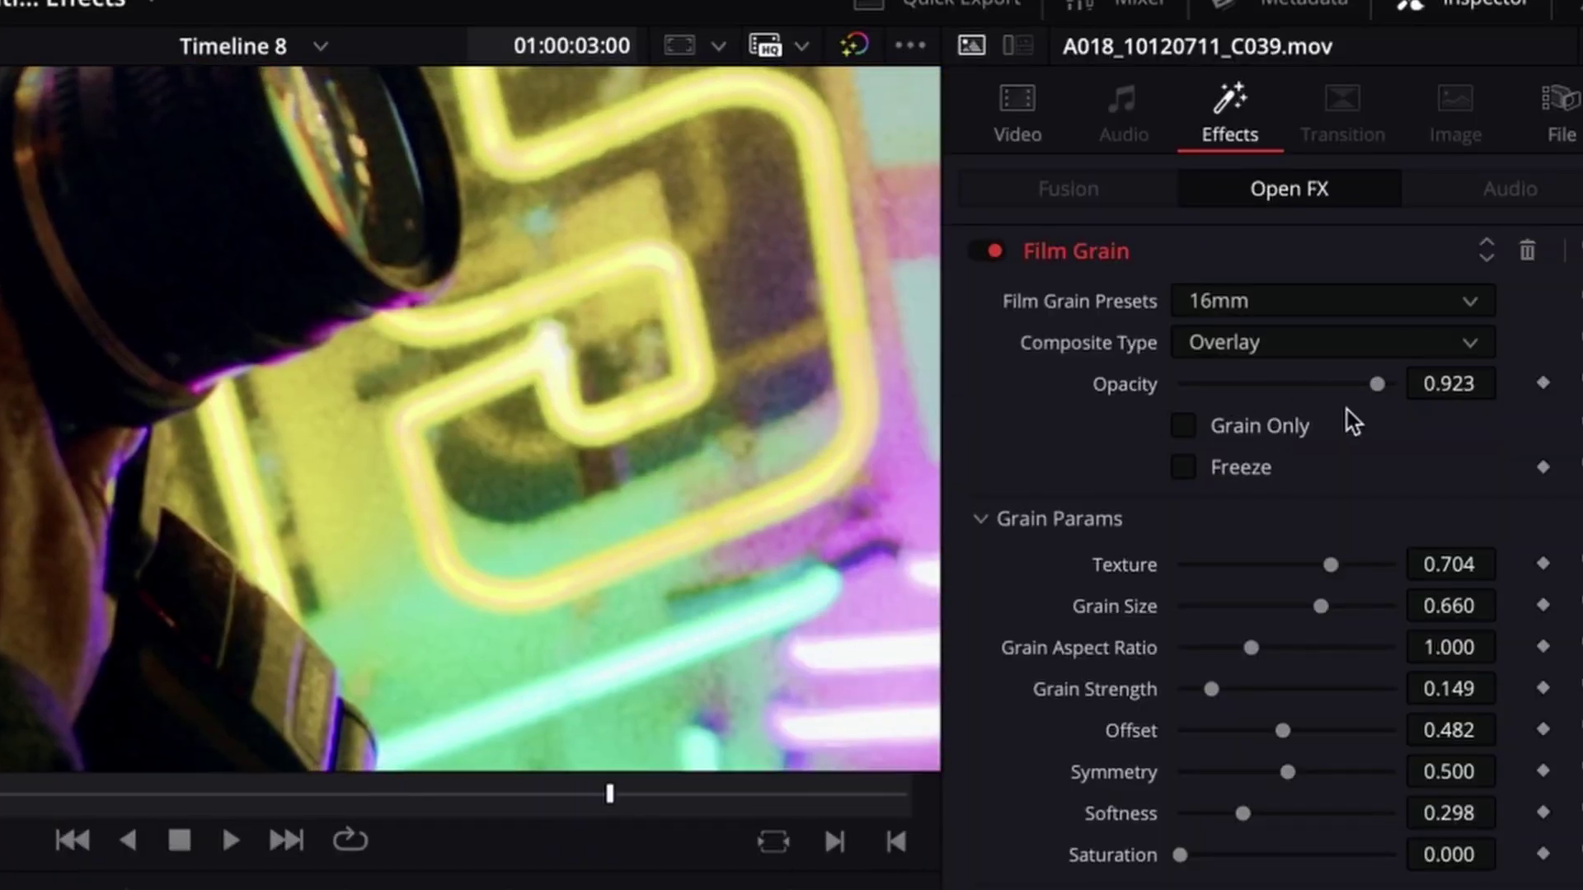
mouse_move(1375, 385)
left_mouse_down()
mouse_move(1262, 385)
mouse_move(1371, 384)
left_mouse_up()
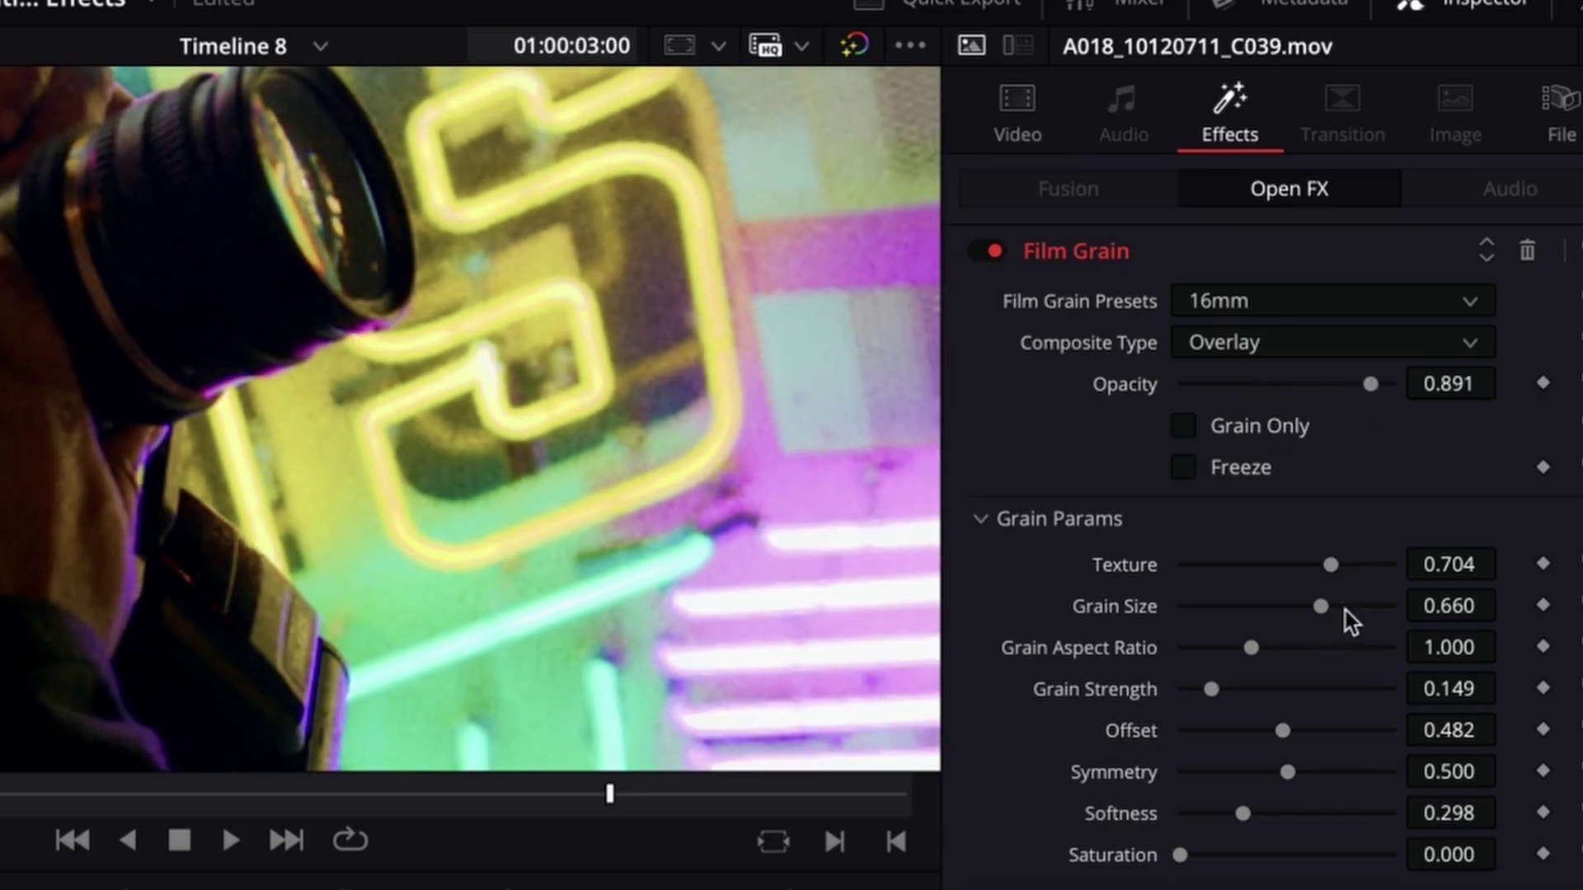
mouse_move(1322, 607)
left_mouse_down()
mouse_move(1341, 606)
mouse_move(1333, 572)
mouse_move(1311, 579)
left_mouse_up()
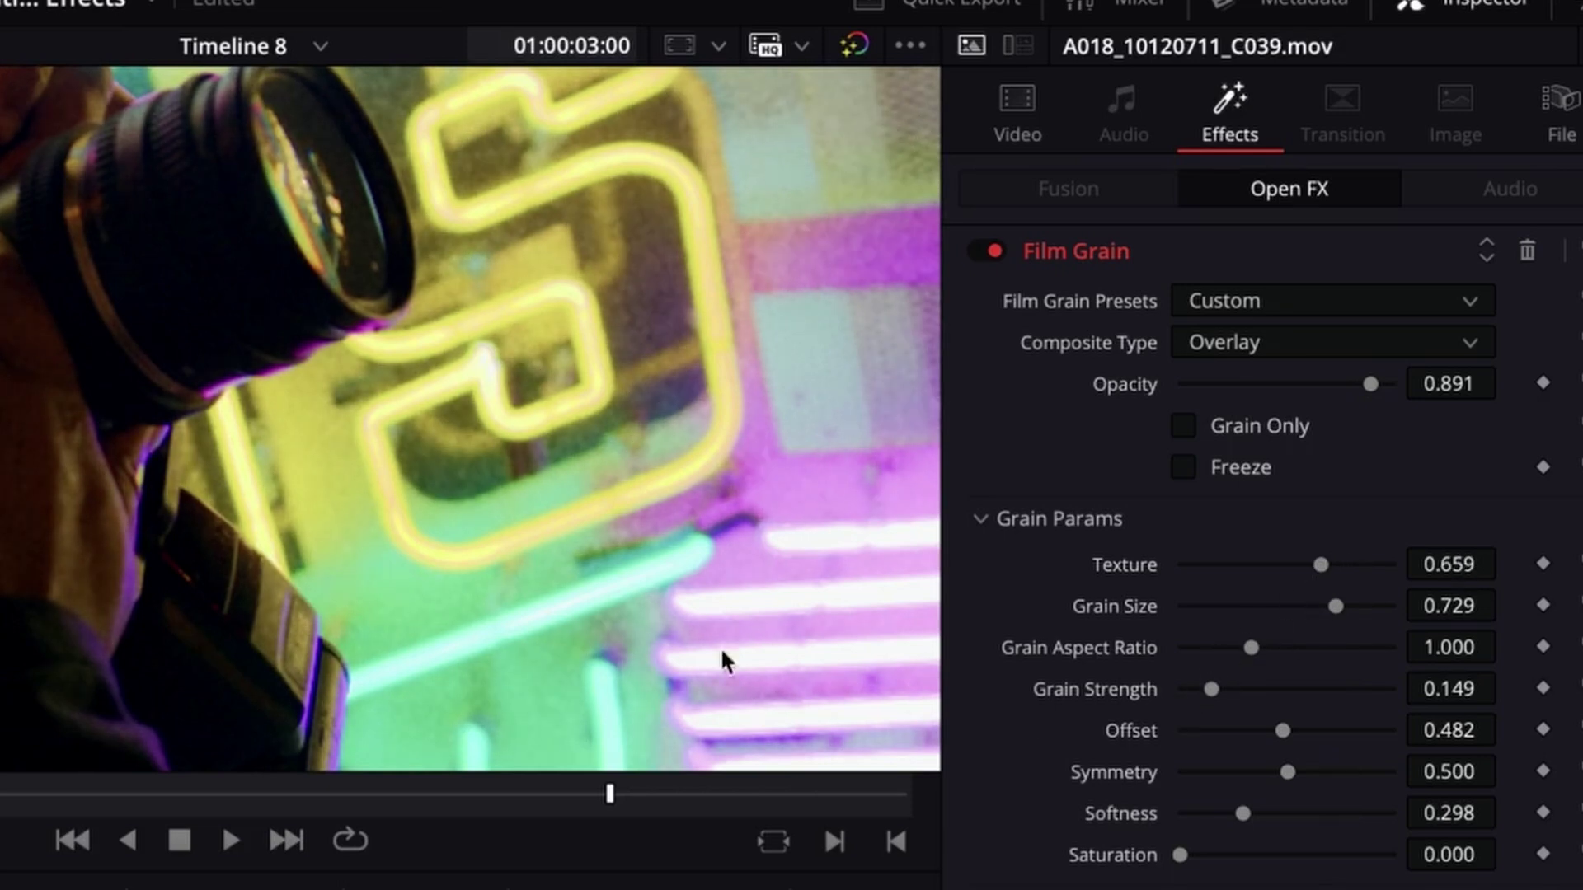
mouse_move(1243, 814)
left_mouse_down()
mouse_move(1279, 813)
mouse_move(1226, 814)
left_mouse_up()
scroll(526, 473, "down", 5)
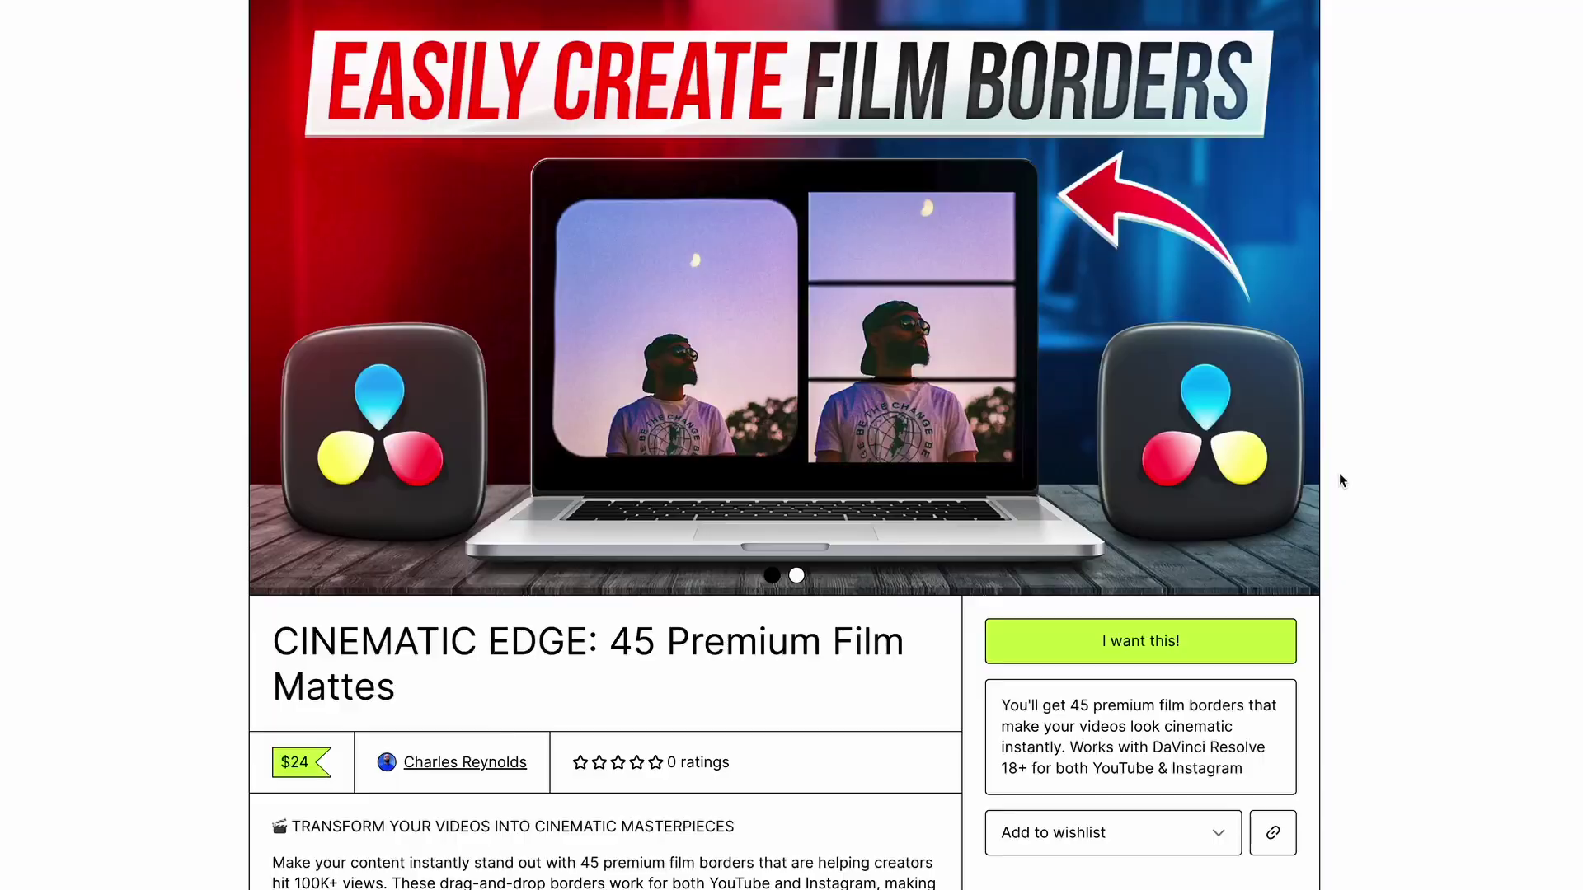
- Scroll the CINEMATIC EDGE product page down to the What's Included list
scroll(1339, 481, "down", 1)
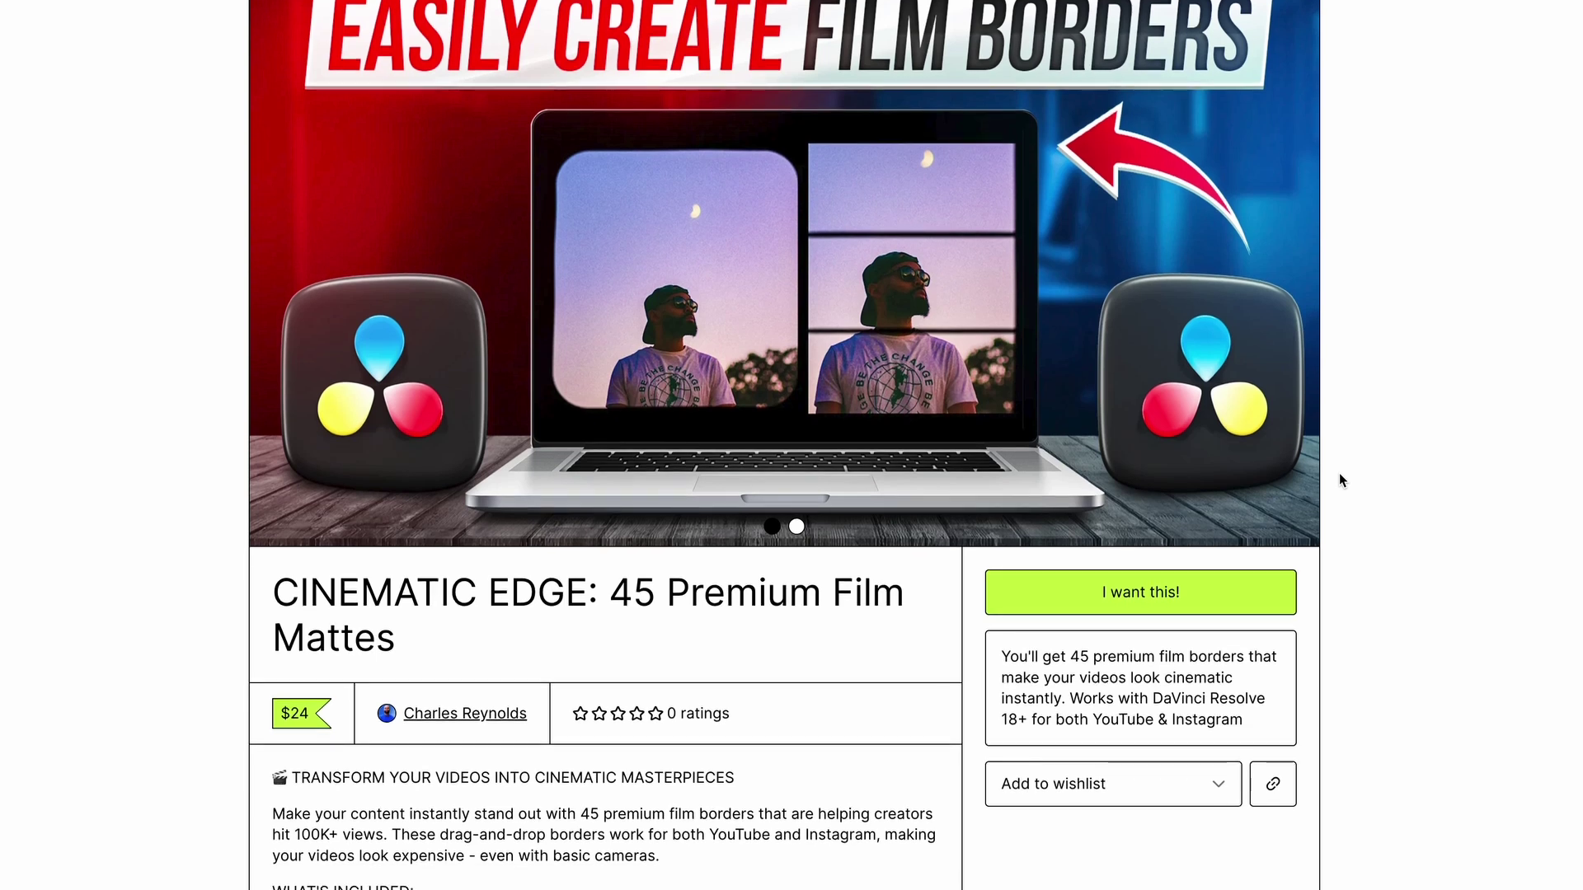
scroll(1340, 474, "down", 4)
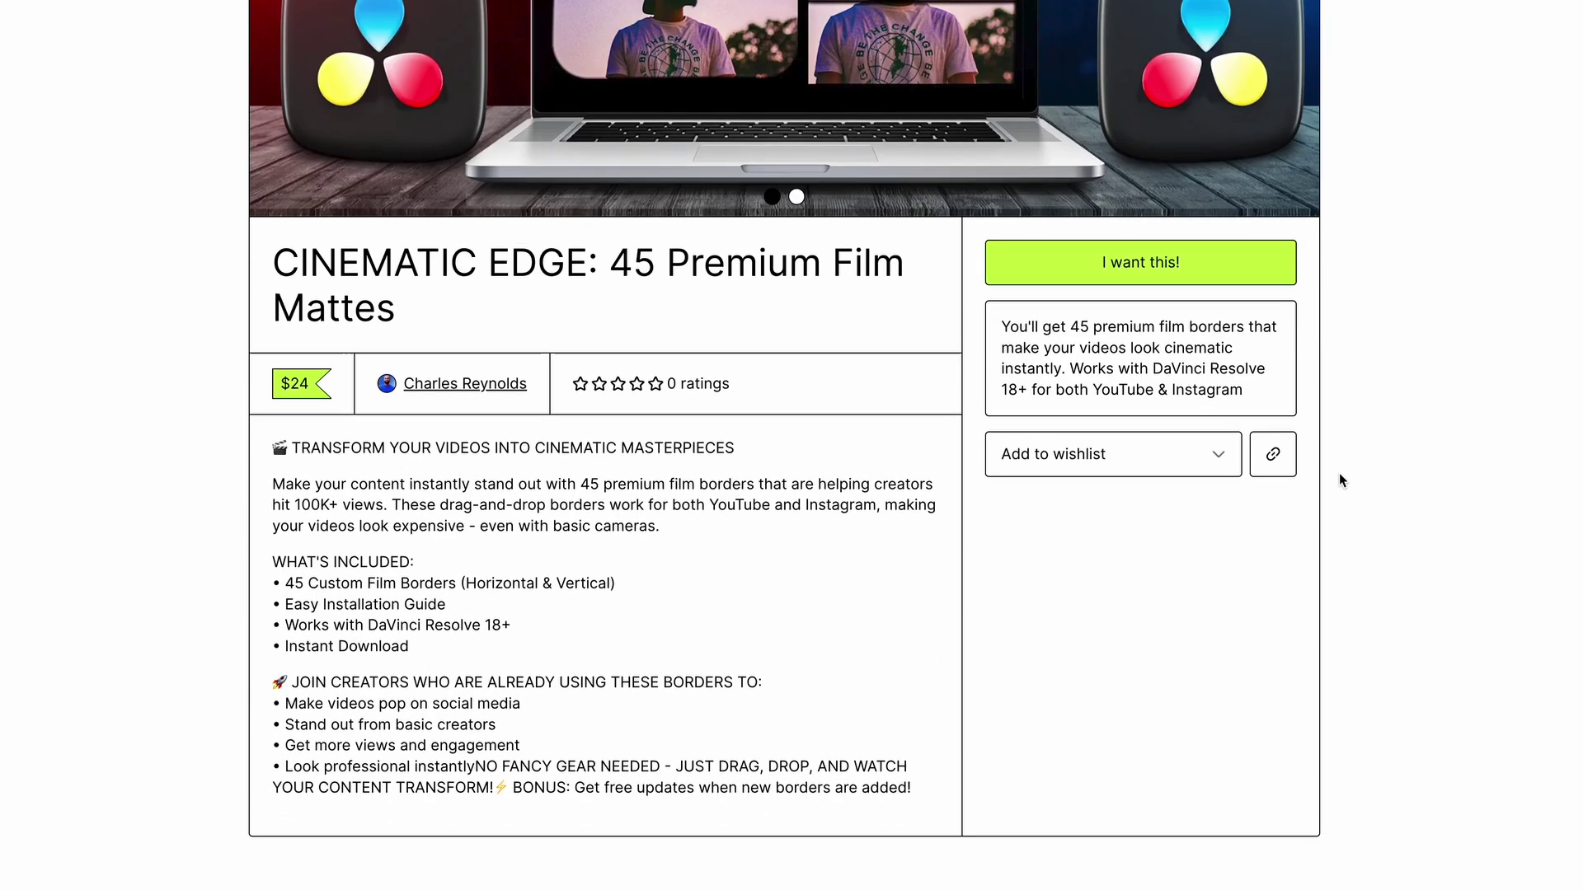